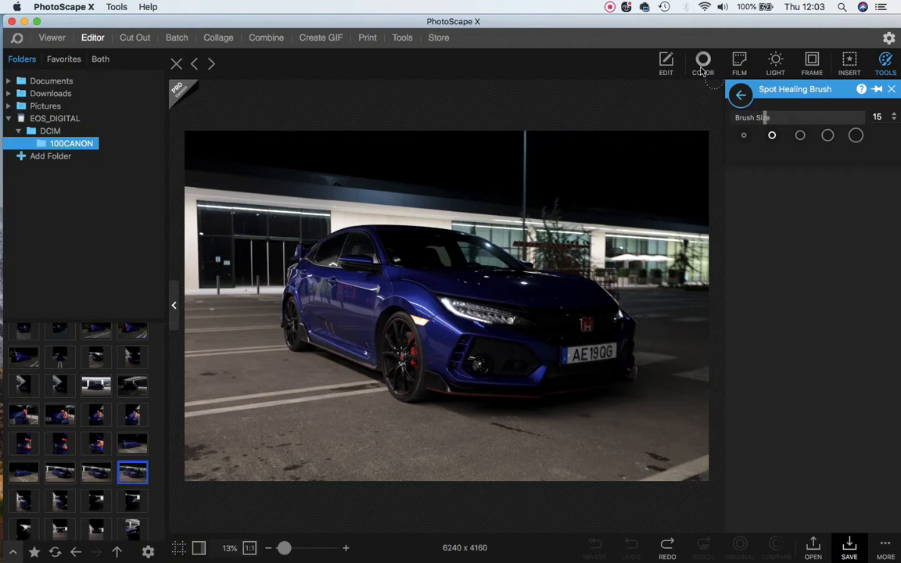
Crop a strip off the photo's bottom edge with a free crop, leaving about 6240 x 3981 pixels.
click(666, 63)
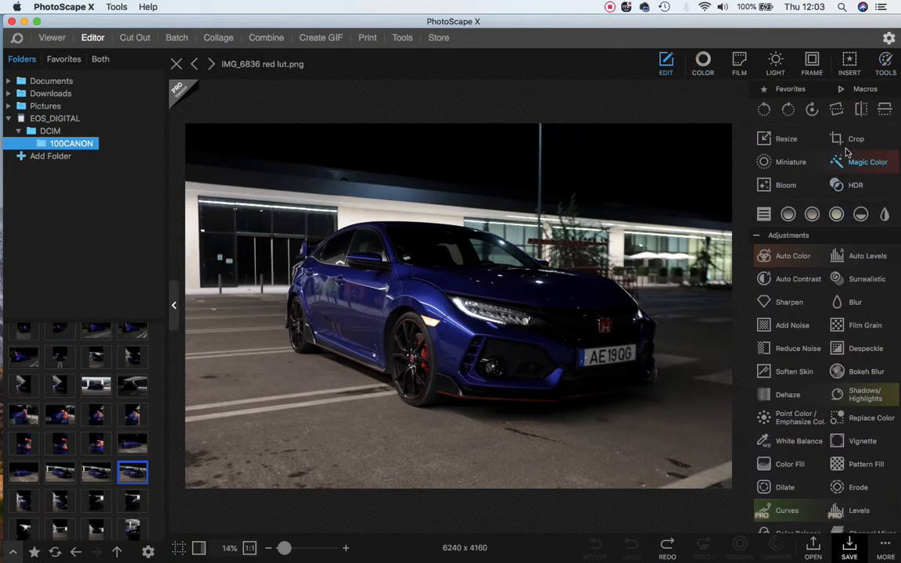
click(846, 145)
drag(700, 301, 733, 300)
drag(460, 481, 459, 468)
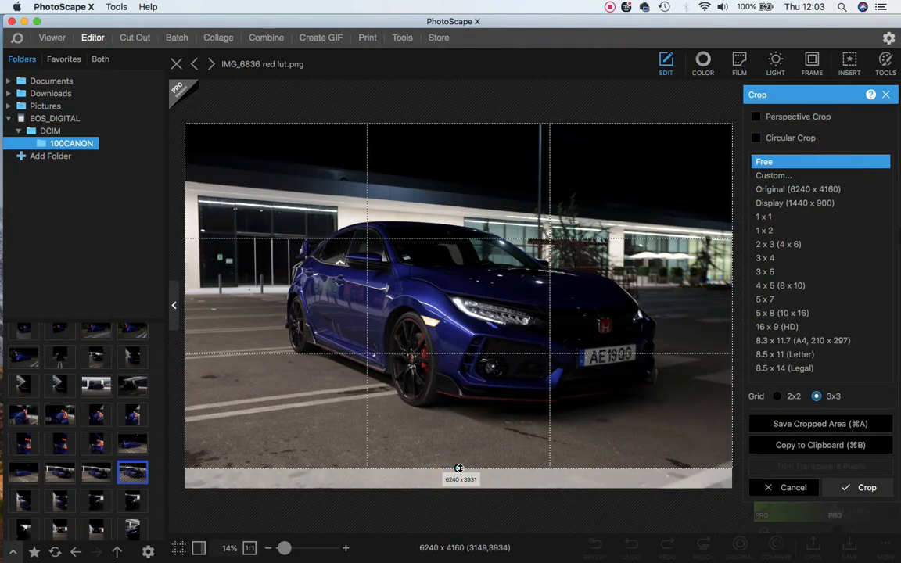
drag(459, 468, 460, 472)
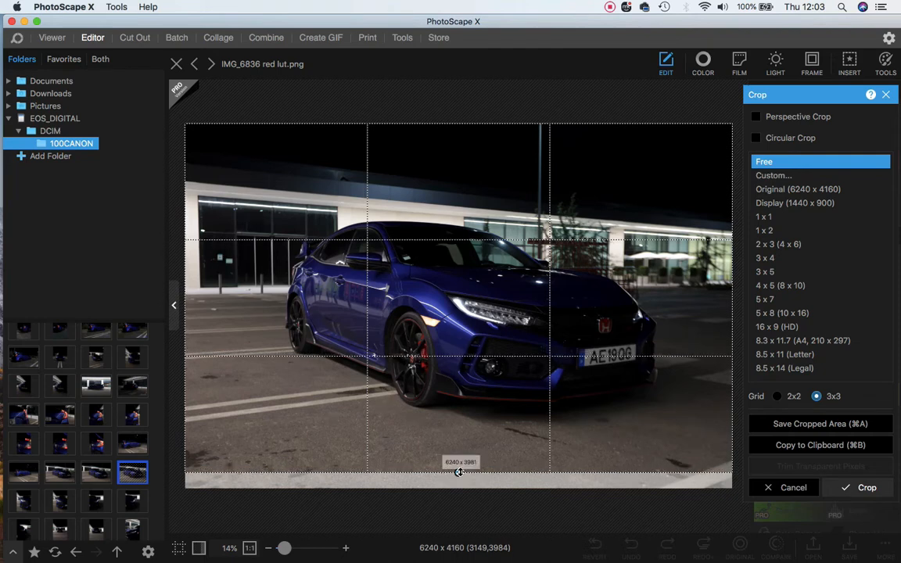
click(863, 486)
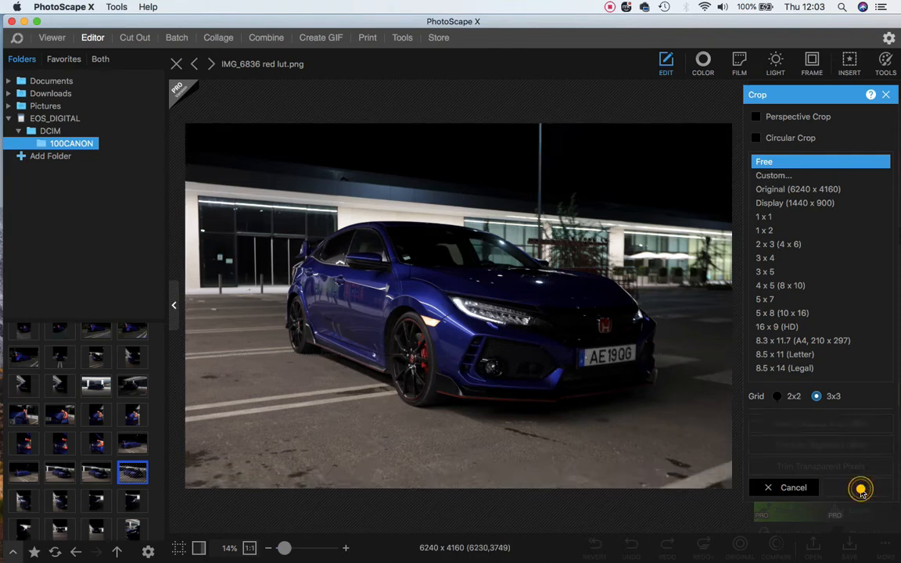
Remove the stains on the asphalt in the photo's lower-left foreground with the Spot Healing Brush at size 45.
click(886, 63)
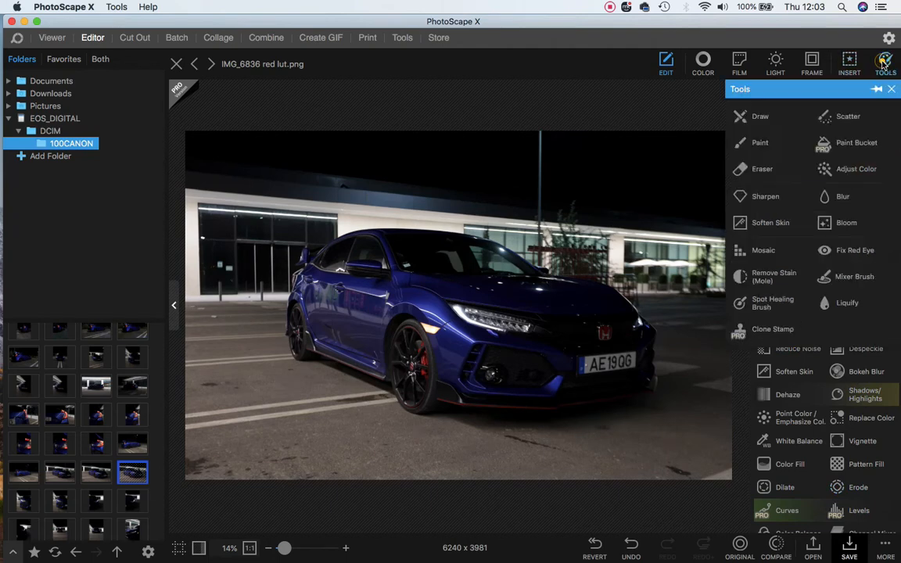
click(761, 306)
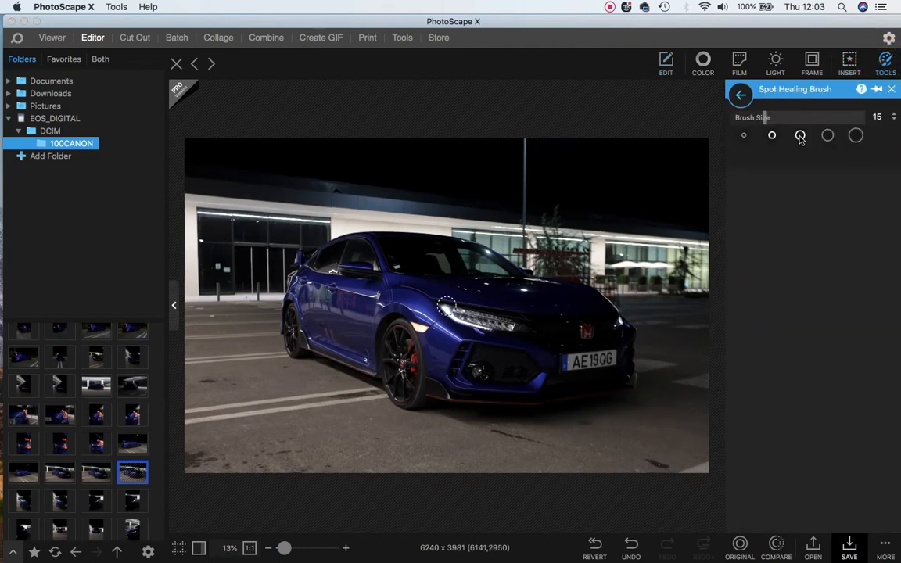
click(828, 136)
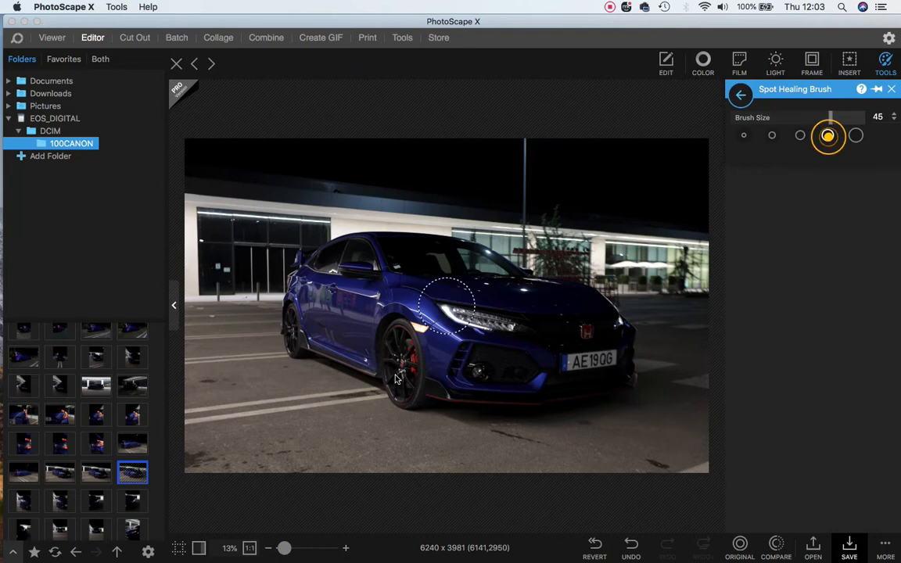
click(202, 463)
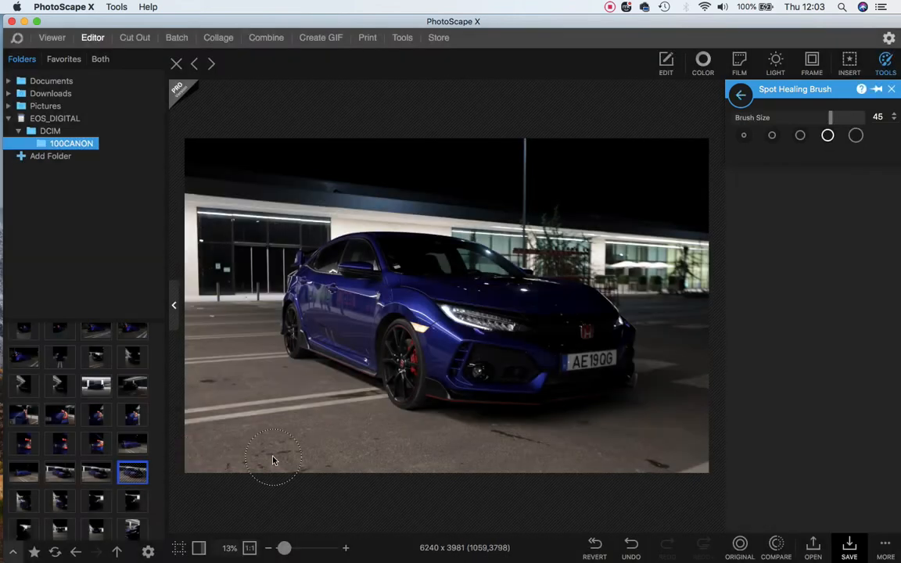
click(274, 459)
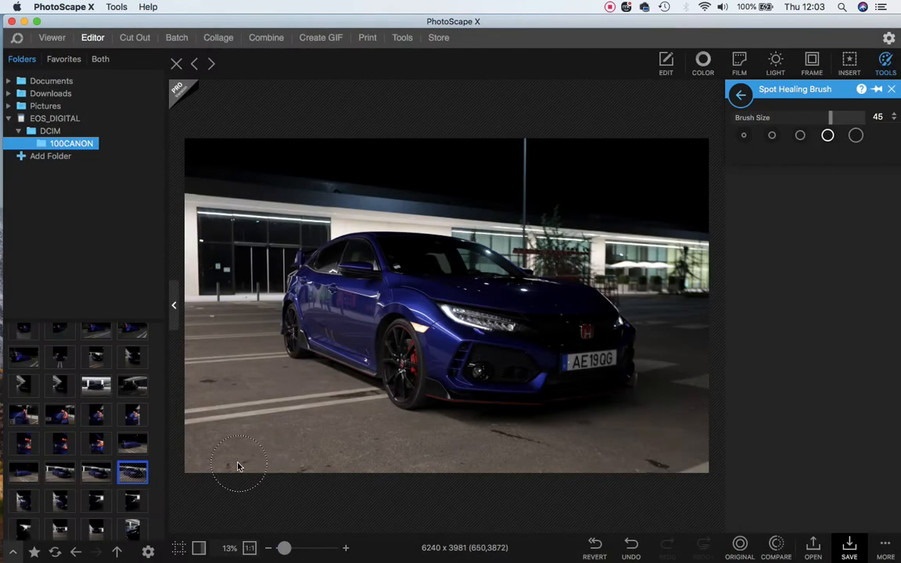
click(239, 464)
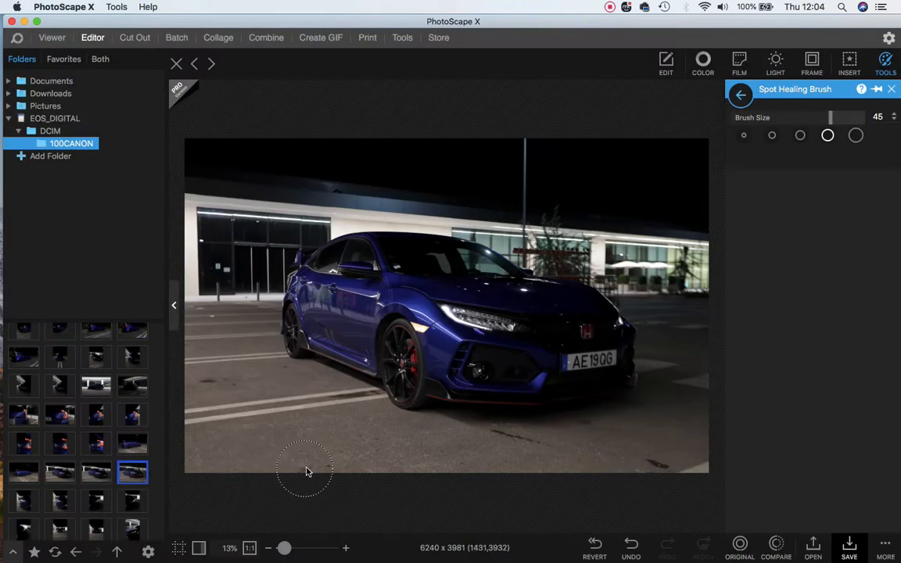
click(309, 469)
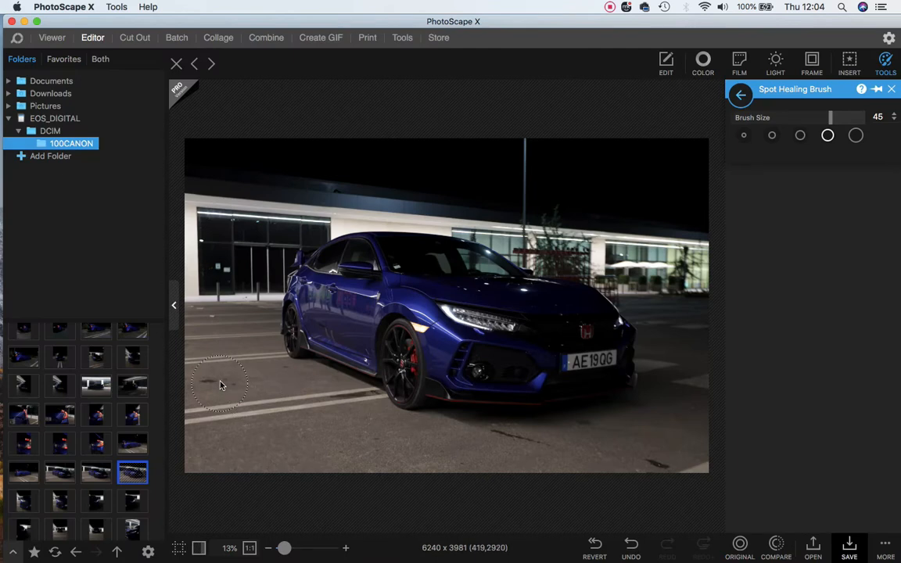
Heal the dark patch beside the parking lines at brush size 30 and the remaining asphalt stains, including those before the car, at size 15.
click(801, 137)
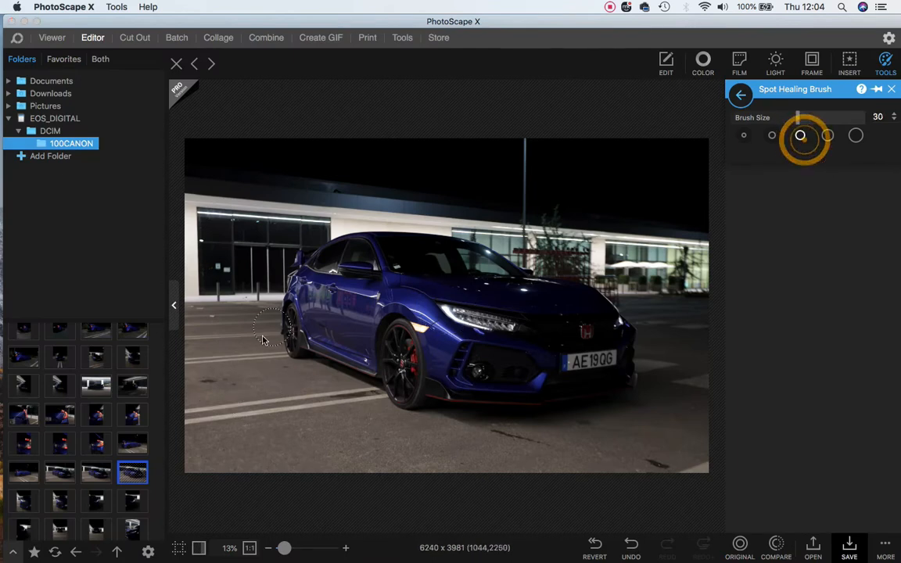
click(219, 382)
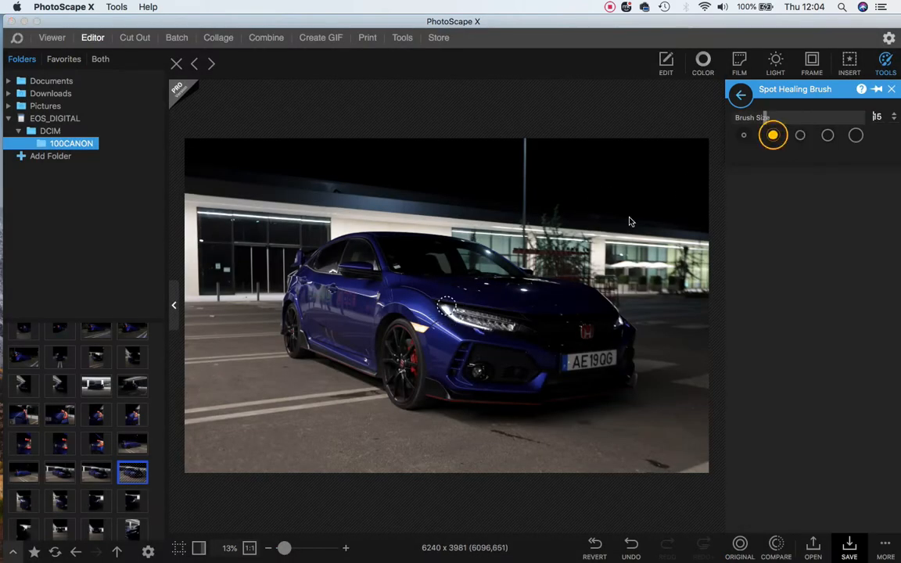
drag(493, 435, 555, 444)
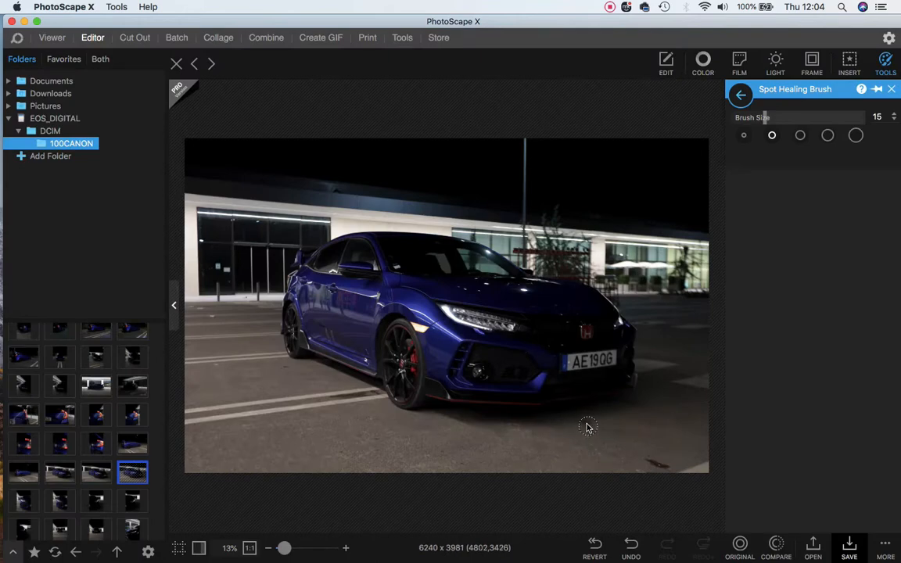
click(586, 425)
drag(649, 460, 667, 468)
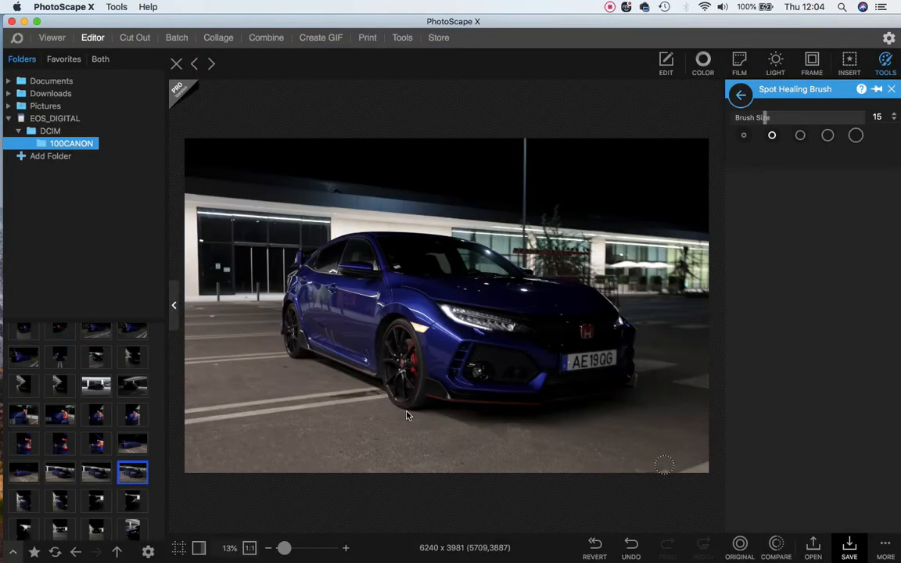
click(286, 368)
Sharpen the photo with radius 12.4 px, threshold 0 and amount 42%, comparing it with the original before applying.
click(703, 63)
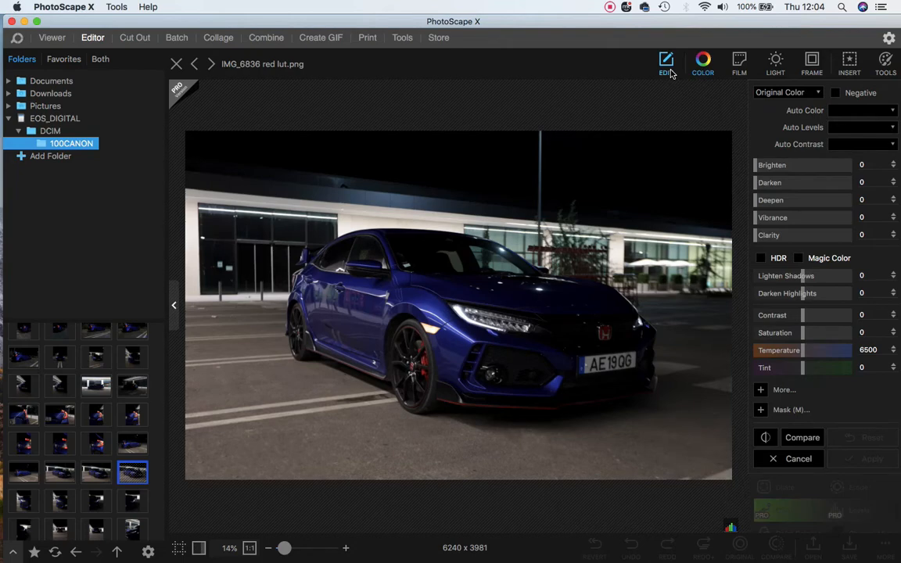
click(668, 66)
click(783, 304)
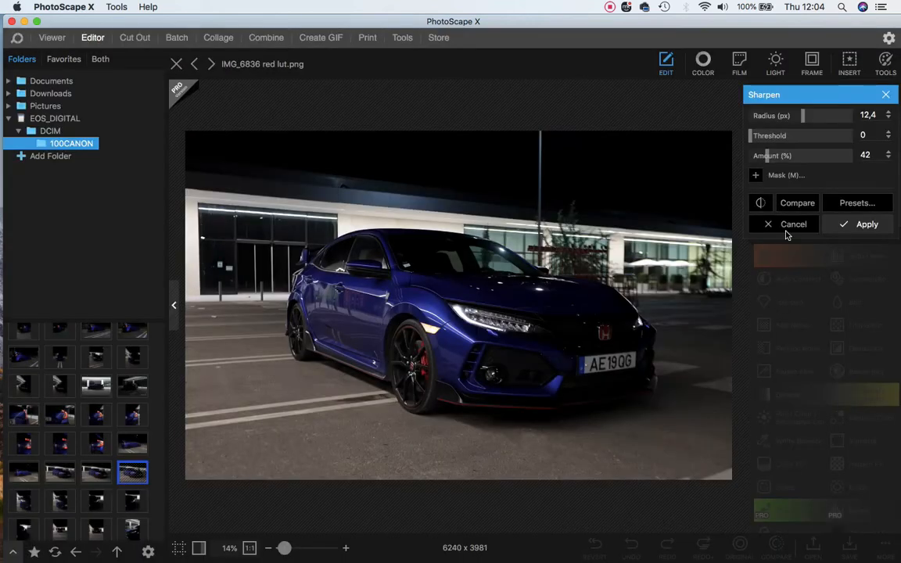
click(796, 204)
click(796, 204)
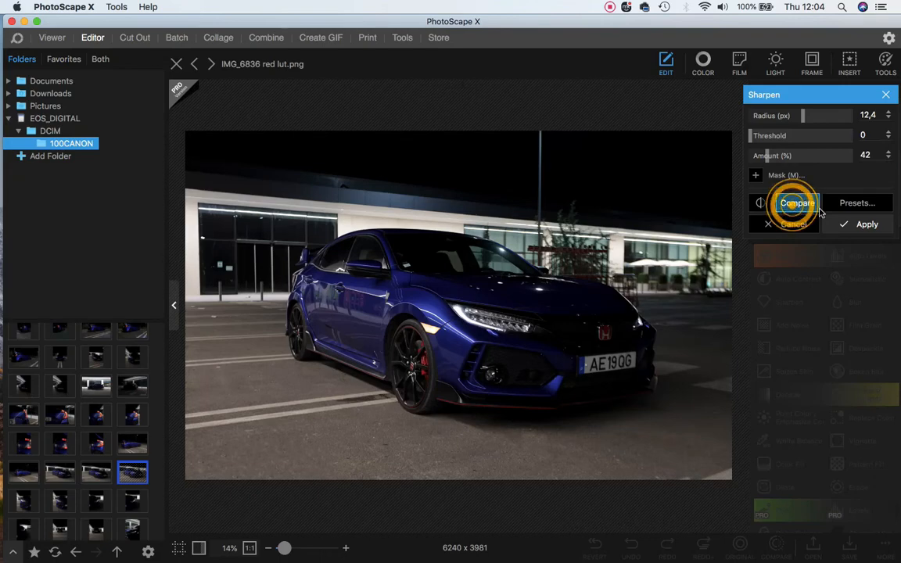
click(842, 223)
Raise the photo's exposure to 30 and apply the colour adjustment.
click(704, 64)
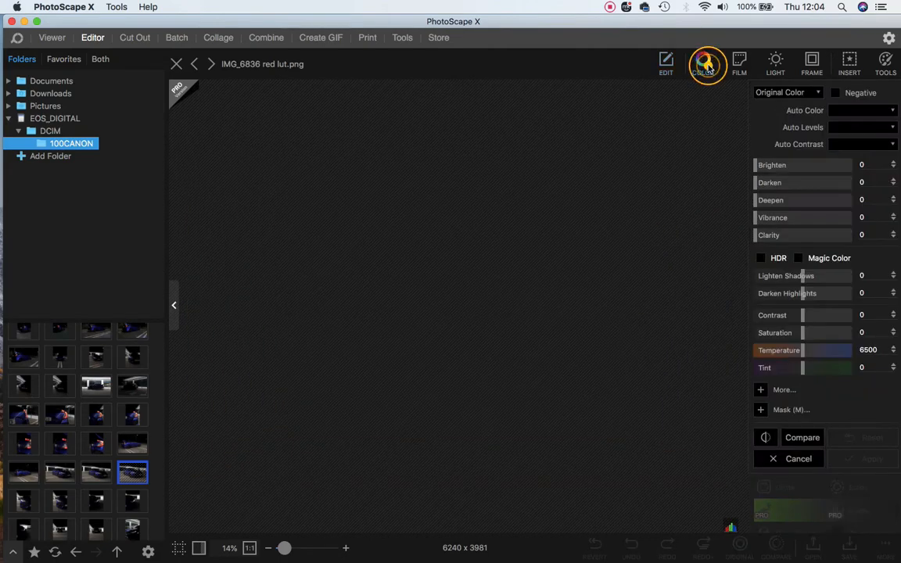
click(766, 391)
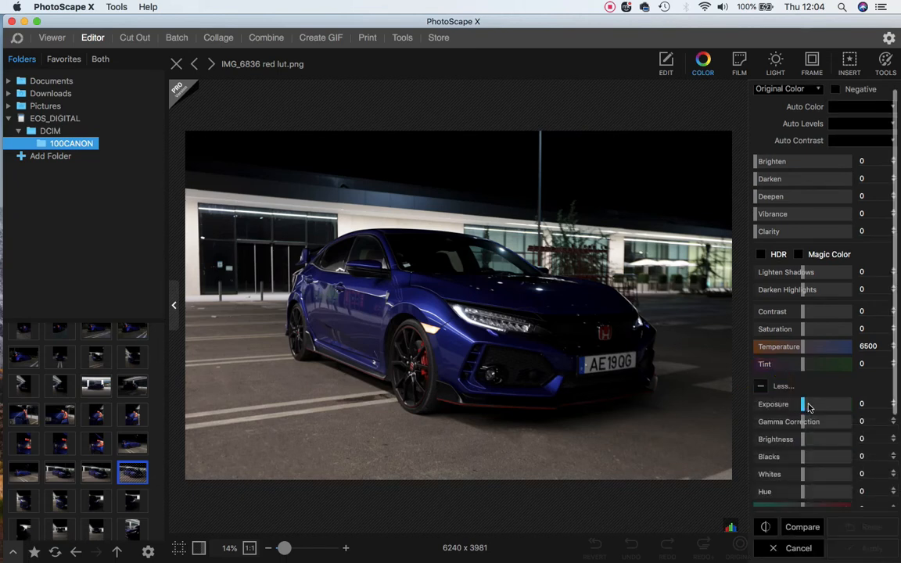
drag(804, 406, 811, 407)
click(818, 406)
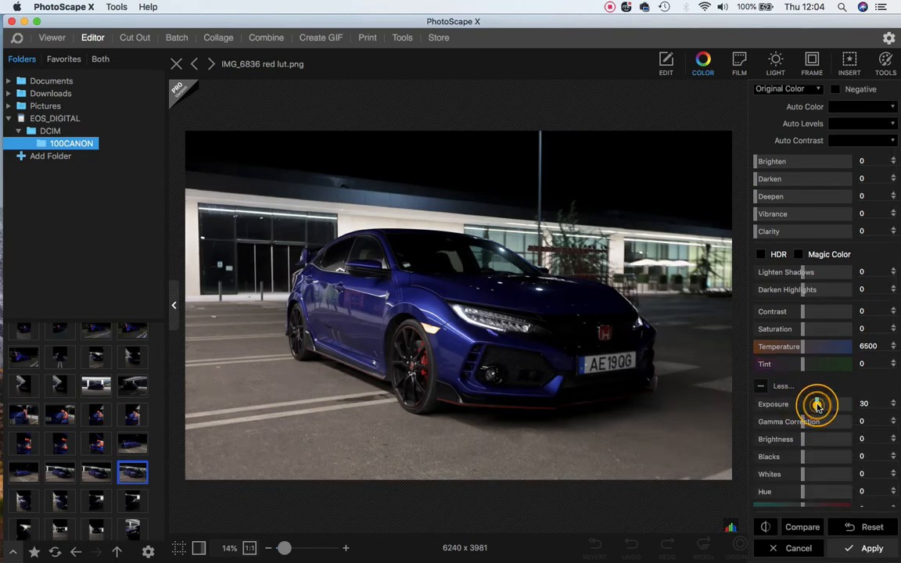
click(856, 548)
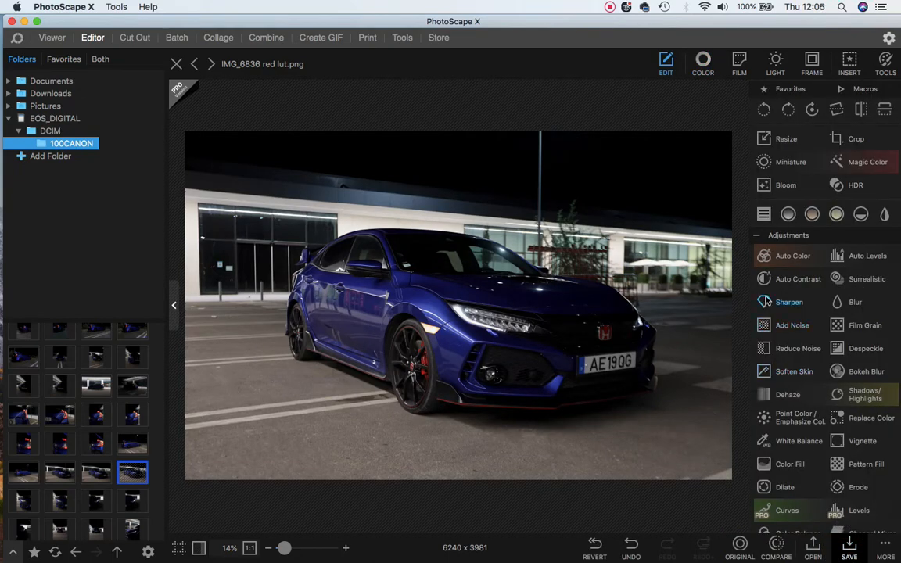
click(782, 394)
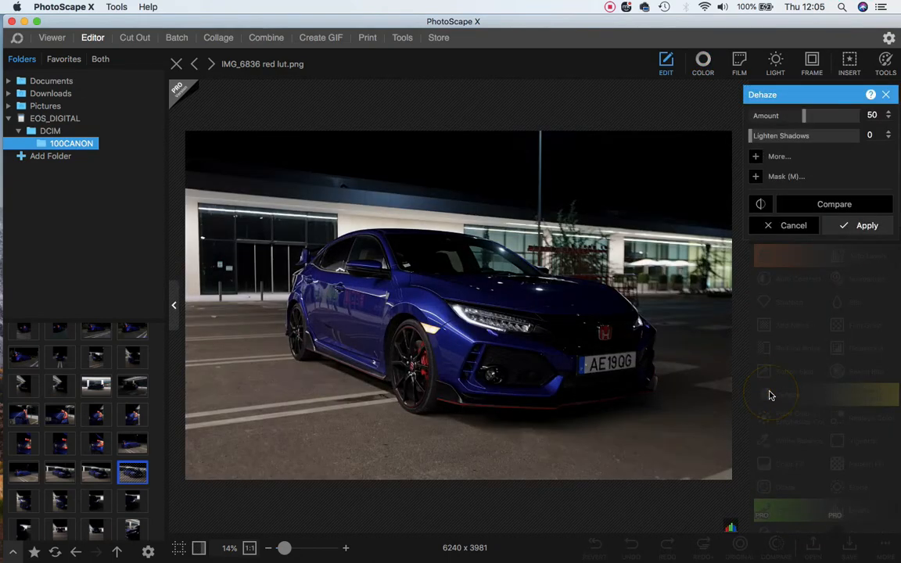
click(799, 205)
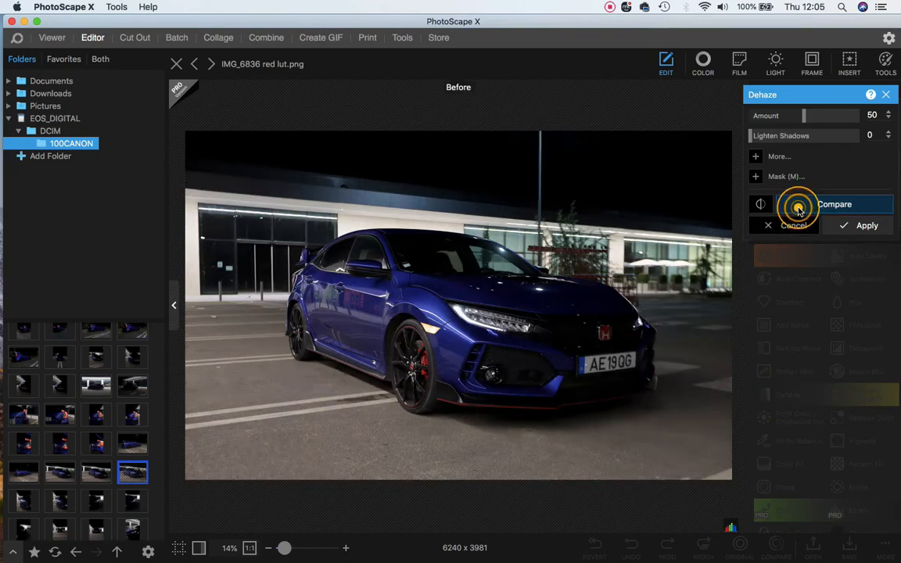
click(794, 223)
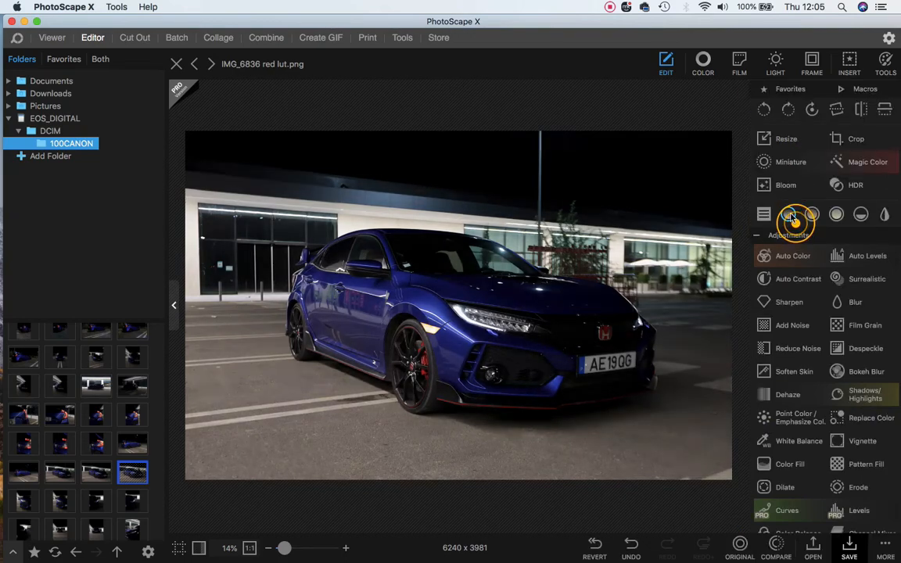
Set the photo's Brighten adjustment to 11 and Deepen to 4.
click(702, 63)
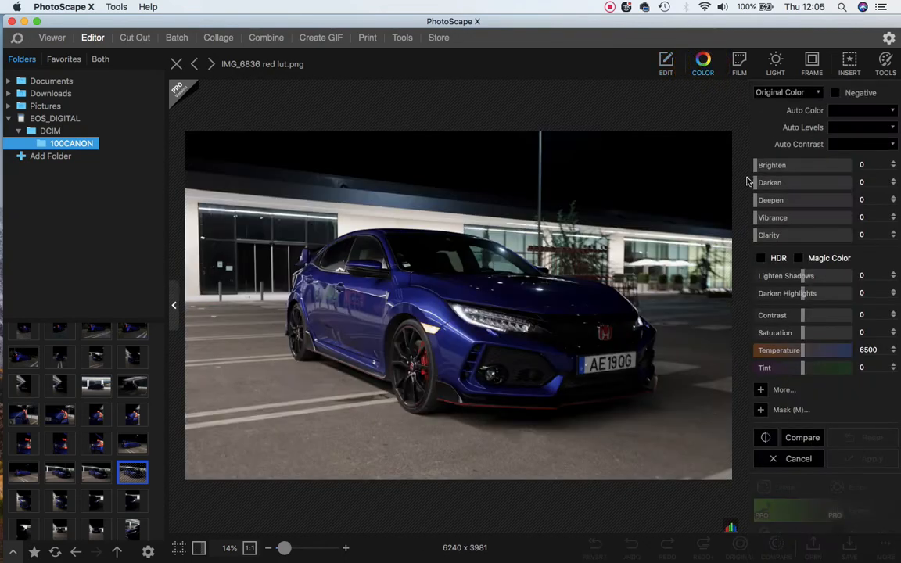
click(766, 167)
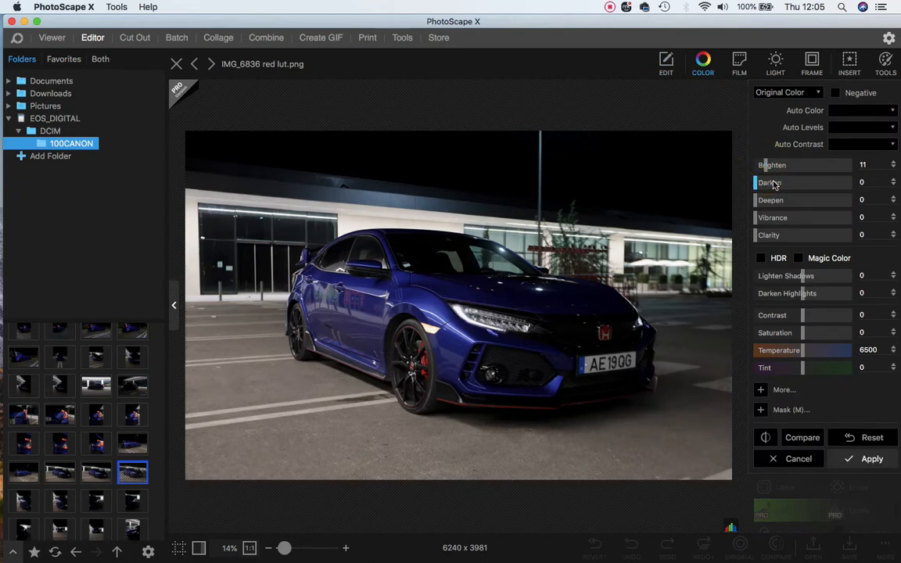
click(771, 200)
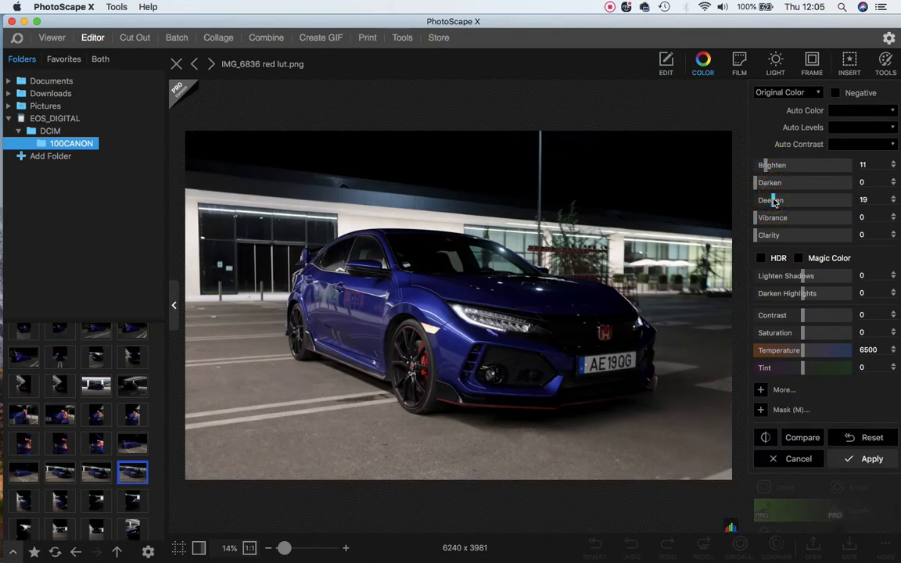
click(771, 201)
click(763, 200)
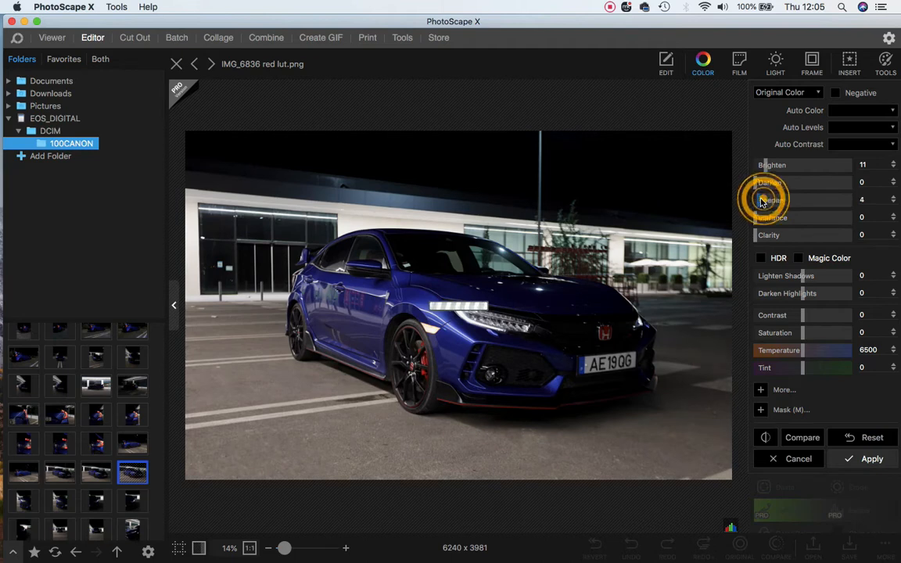
Set Vibrance to 29 and Clarity to 13, and compare the result with the unadjusted photo.
click(782, 218)
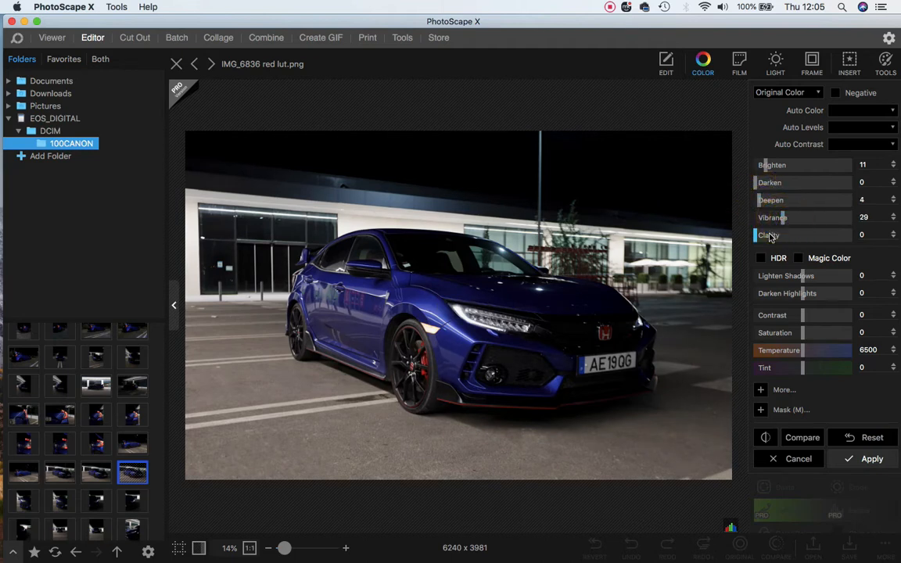
click(769, 237)
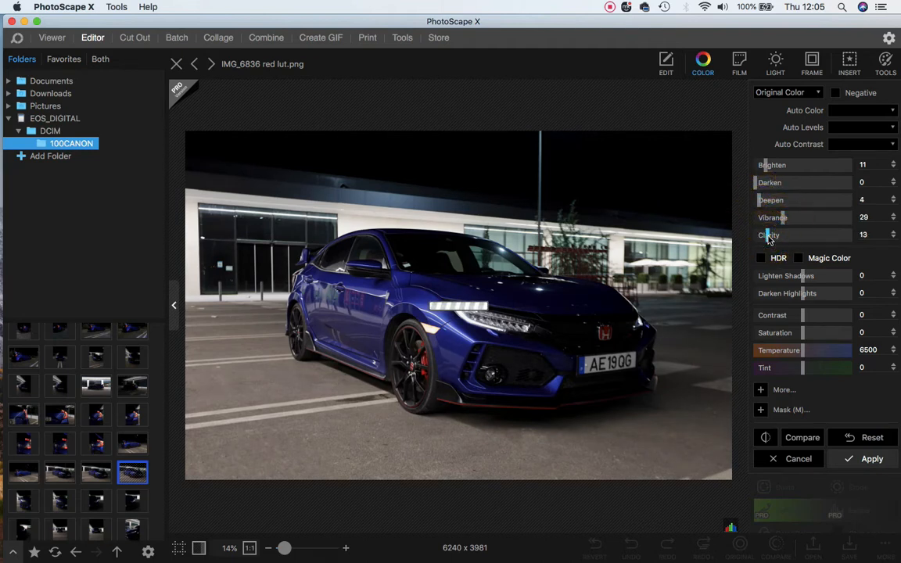
click(805, 436)
click(806, 438)
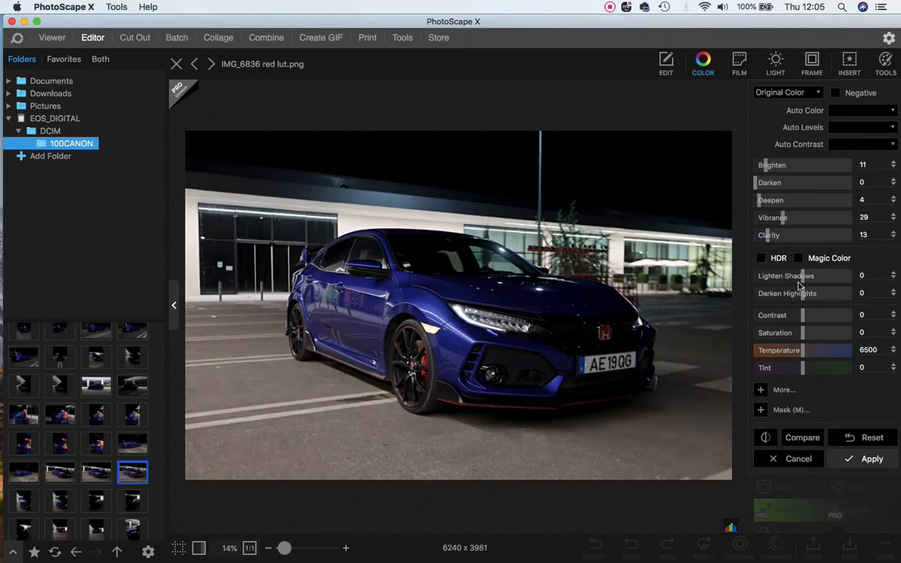
Set Darken Highlights to 92 and Lighten Shadows to 14, and compare the result with the unadjusted photo.
click(847, 295)
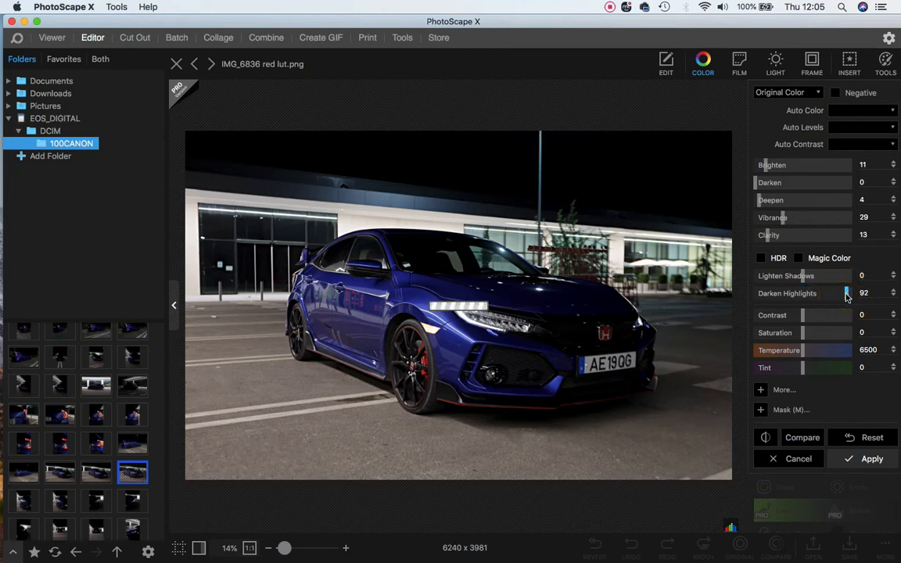
click(810, 277)
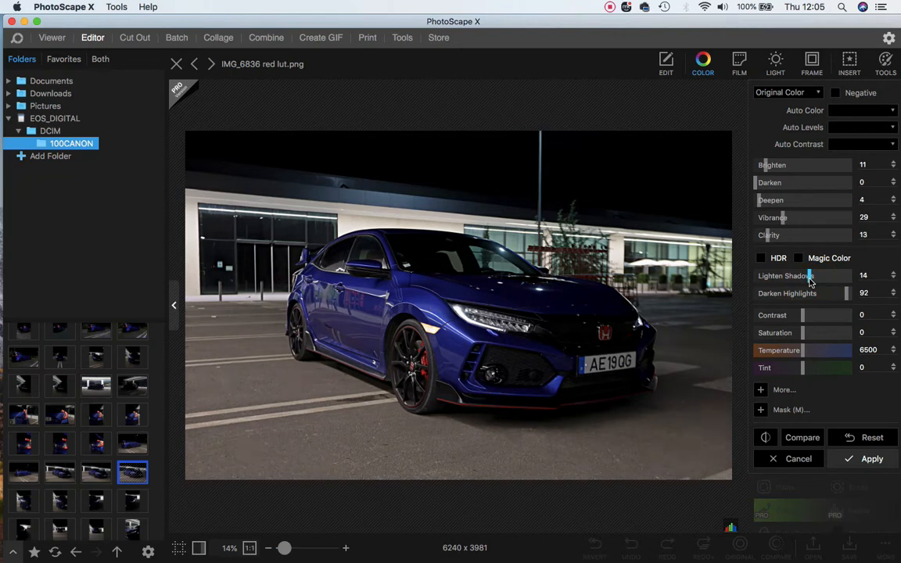
click(807, 444)
click(807, 445)
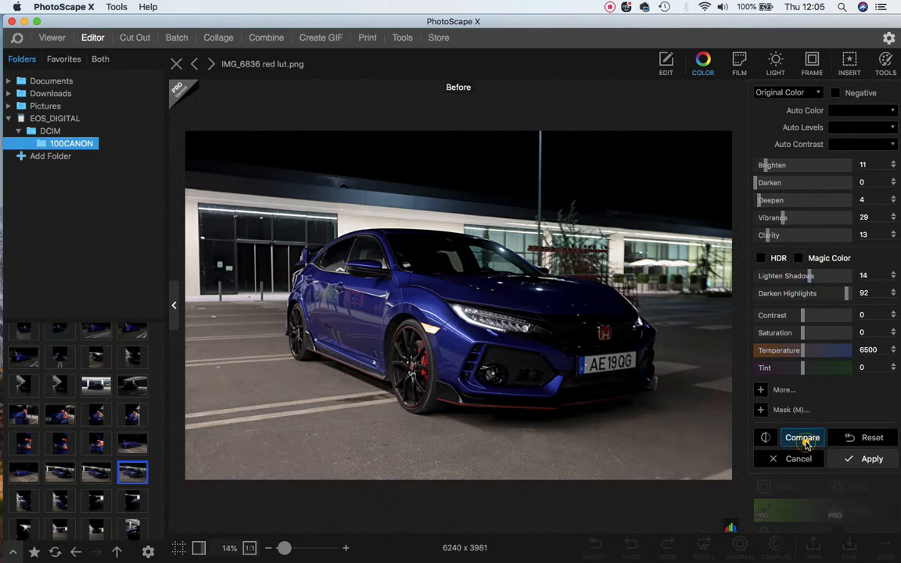
Apply the pending tone adjustments, and apply a further colour adjustment with Contrast set to 11.
click(807, 445)
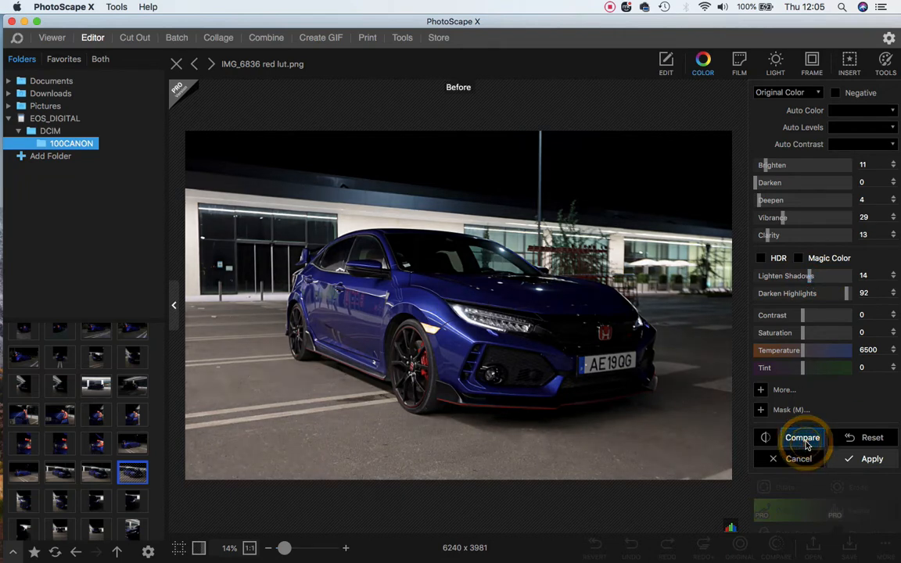
click(845, 460)
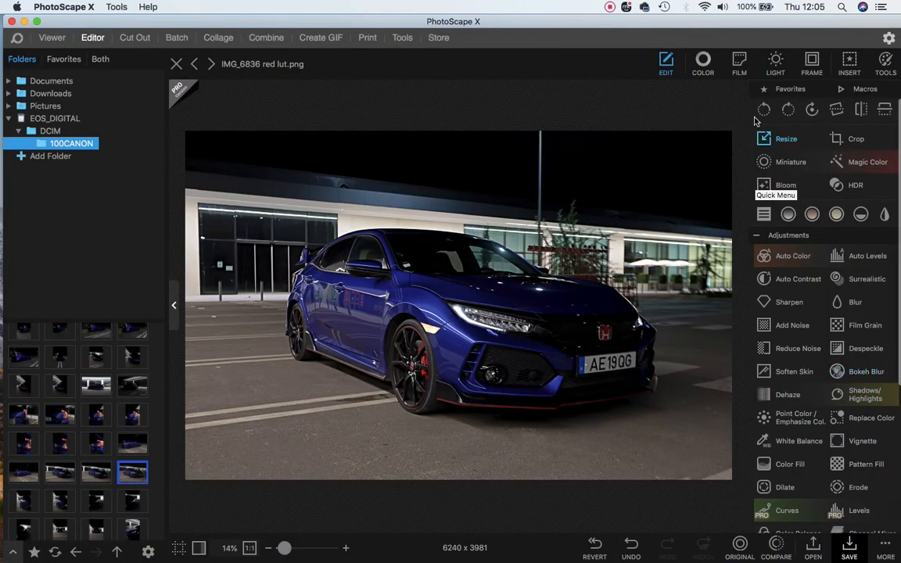
click(702, 62)
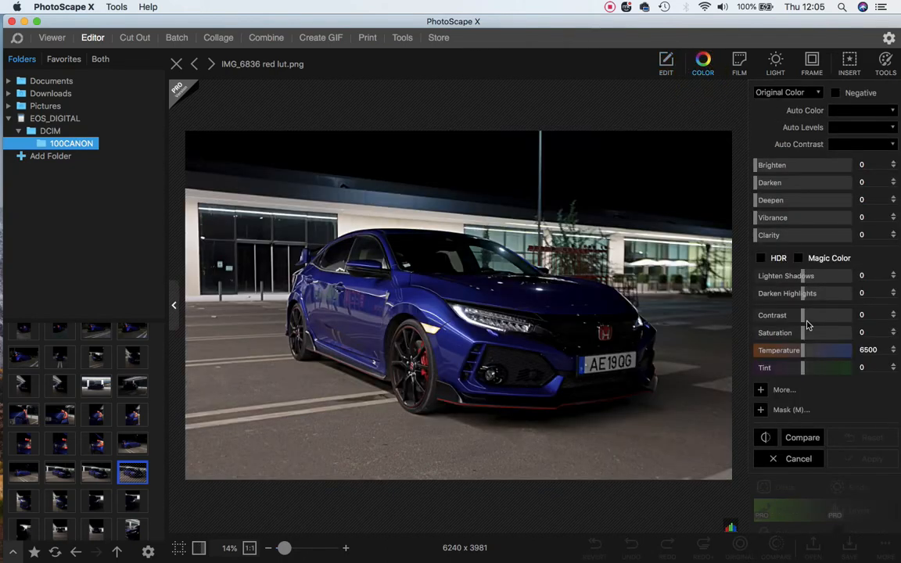
click(807, 321)
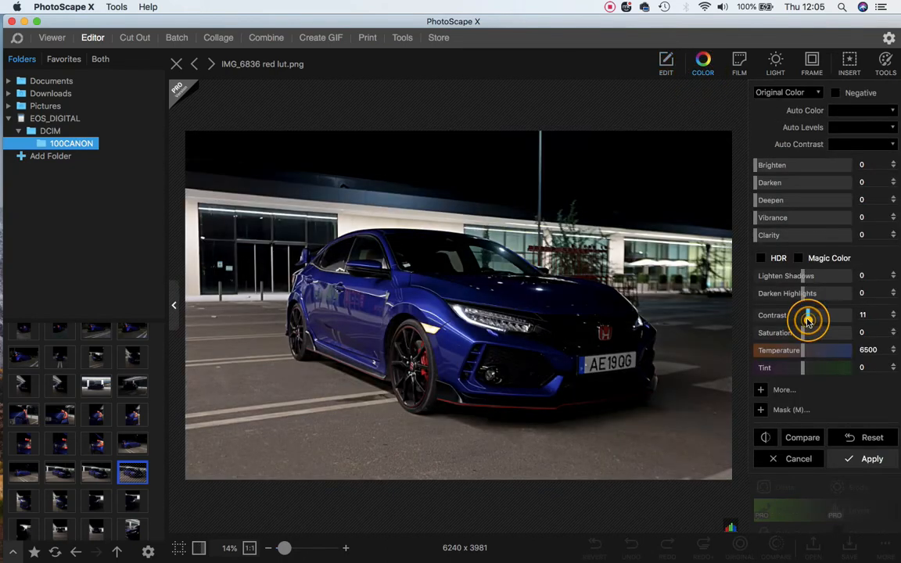
click(805, 439)
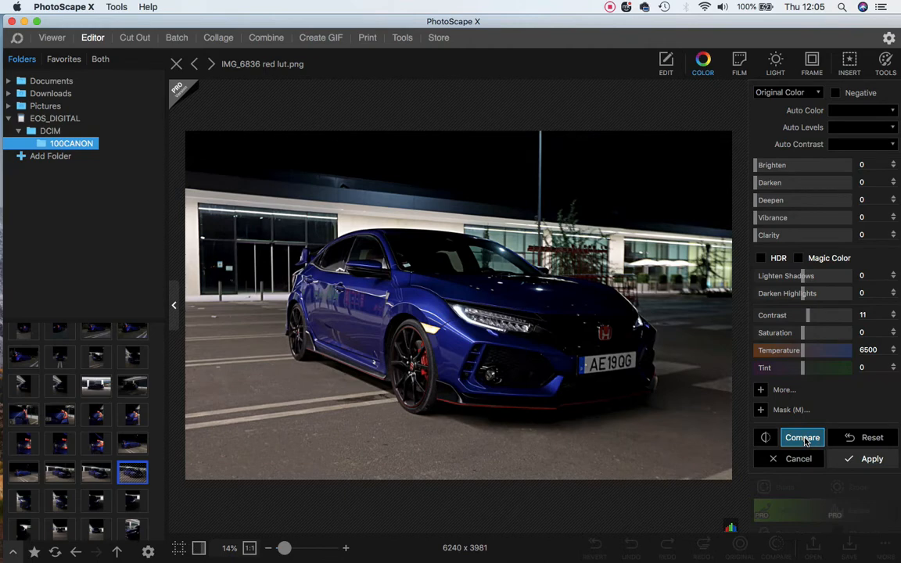
click(834, 456)
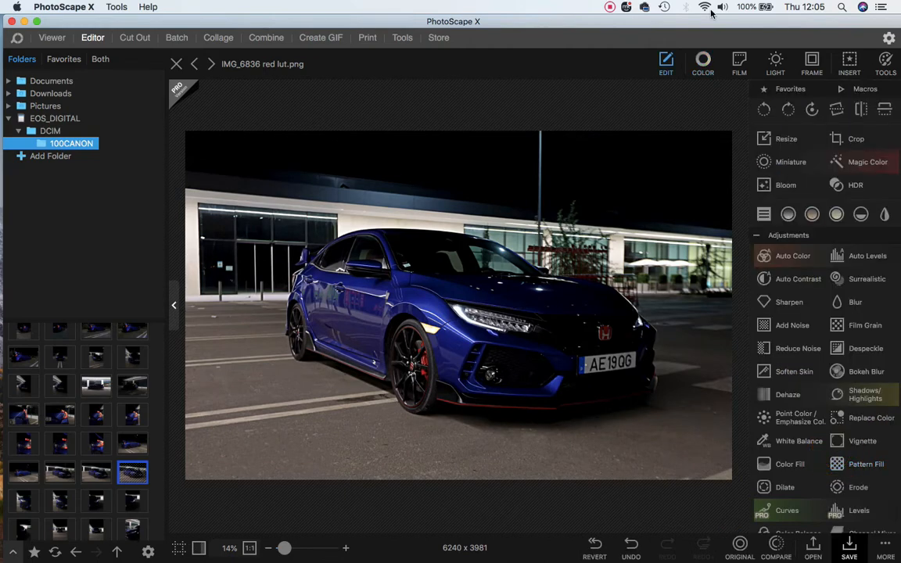
Set Saturation to 7 and Temperature to 7170, compare with the unadjusted photo, and apply the colour adjustment.
click(703, 63)
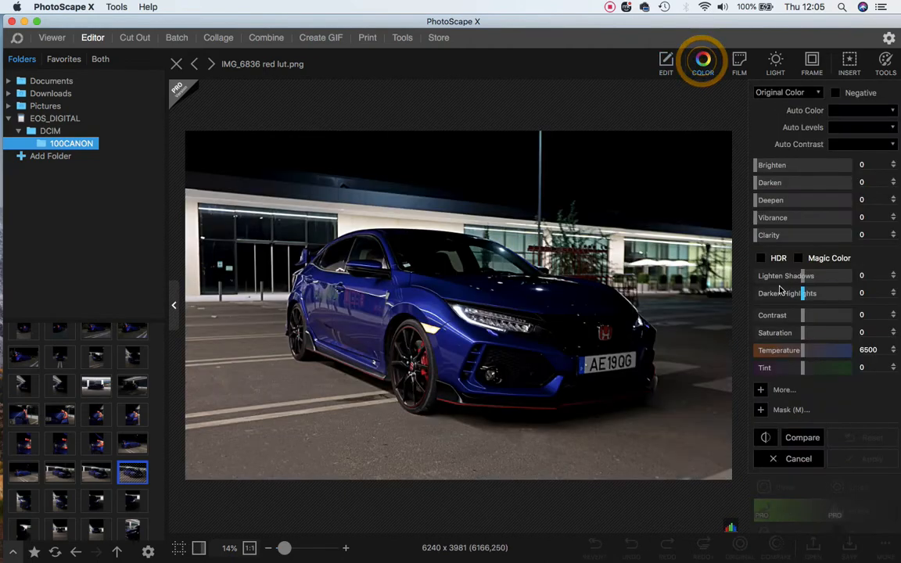
click(806, 334)
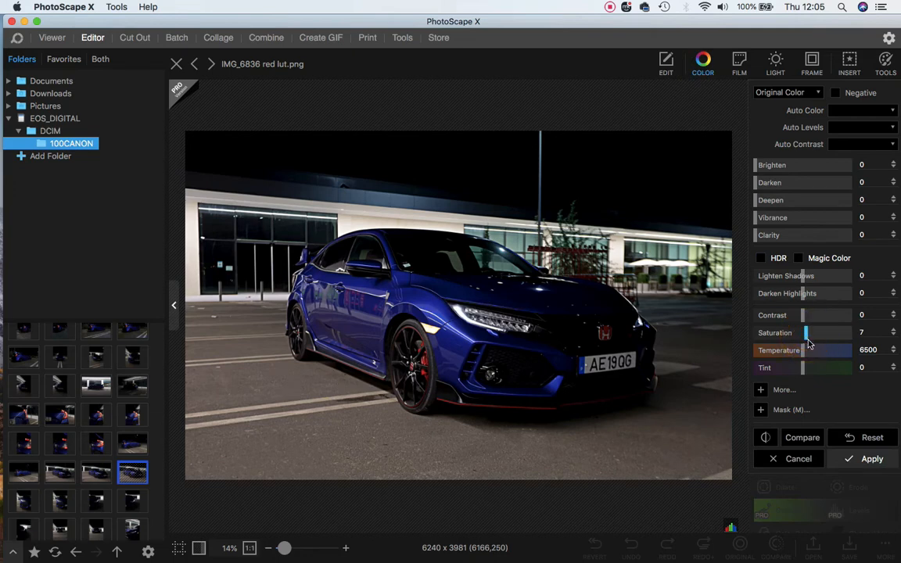
click(806, 436)
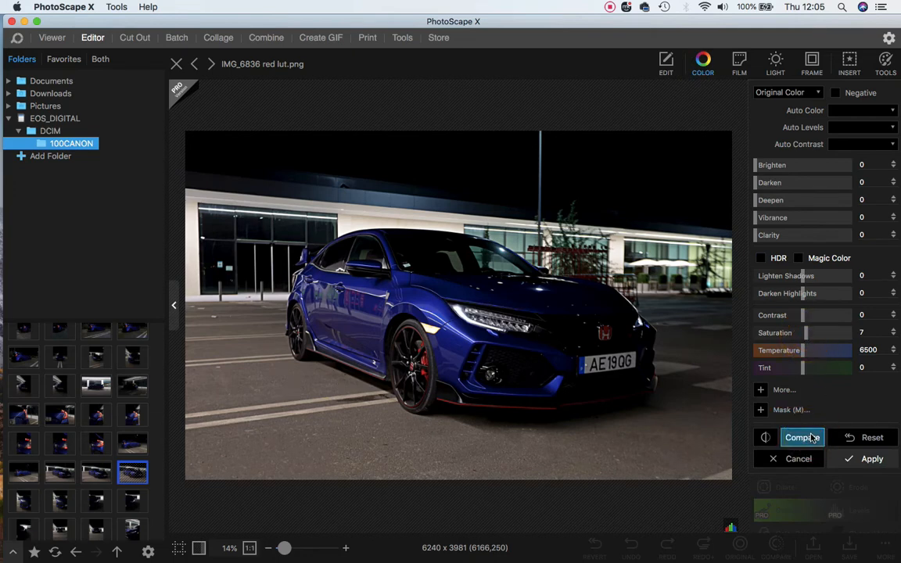
click(806, 352)
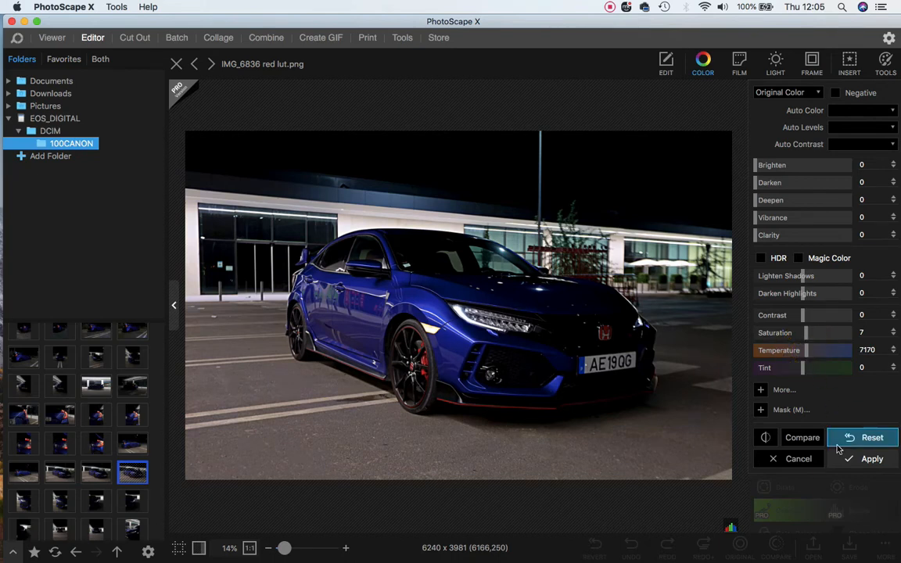
click(811, 438)
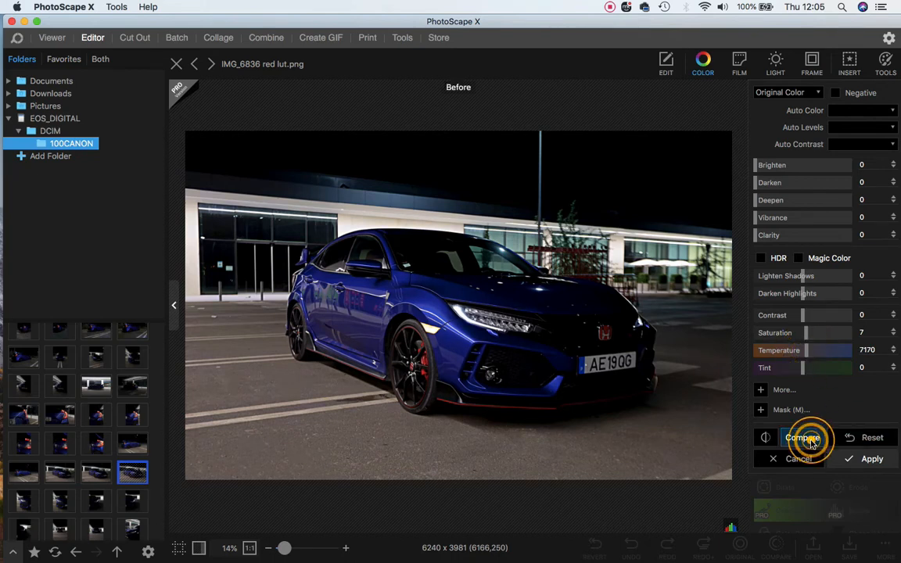
click(851, 460)
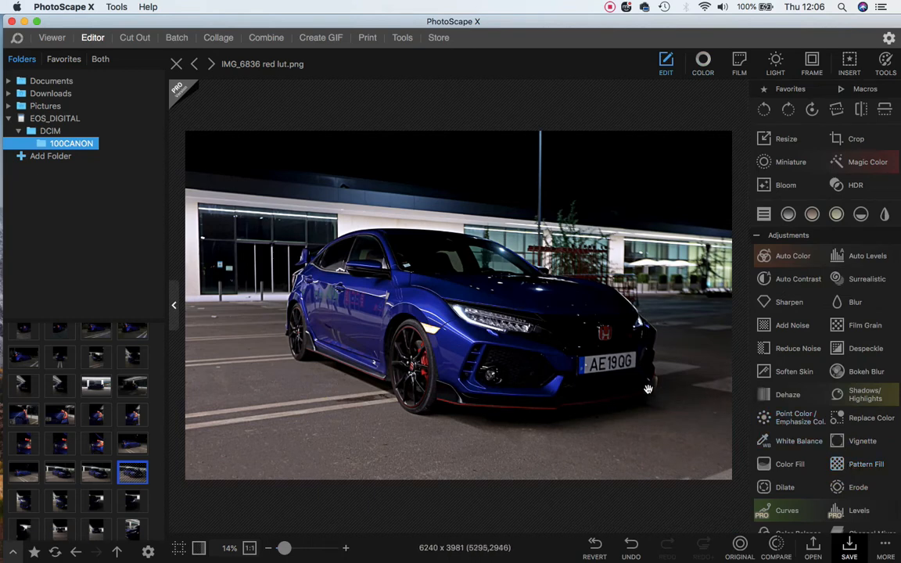
Compare the edited photo with the original image.
click(739, 548)
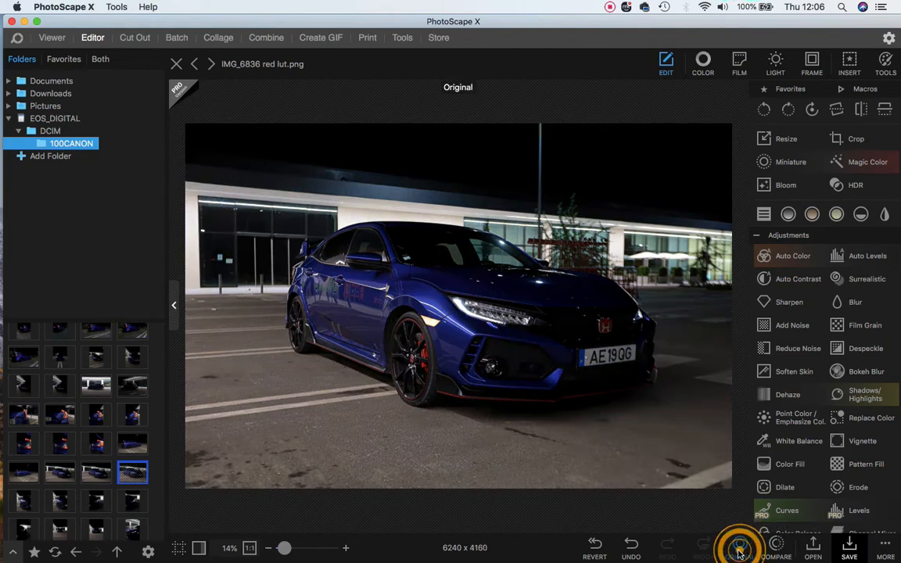
click(740, 551)
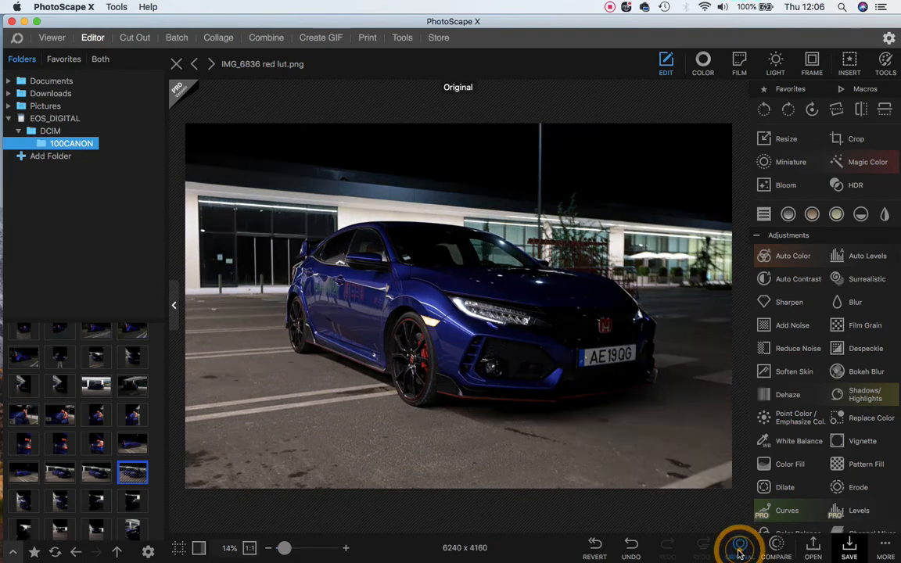
click(740, 552)
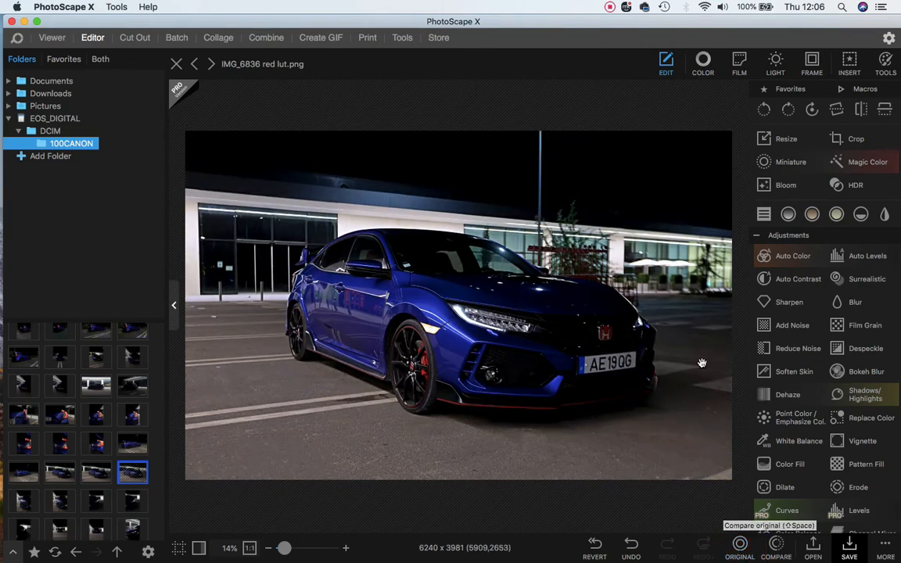
Turn the blue car red by setting Hue to 123 in the extended colour adjustments, comparing with the unadjusted photo.
click(705, 69)
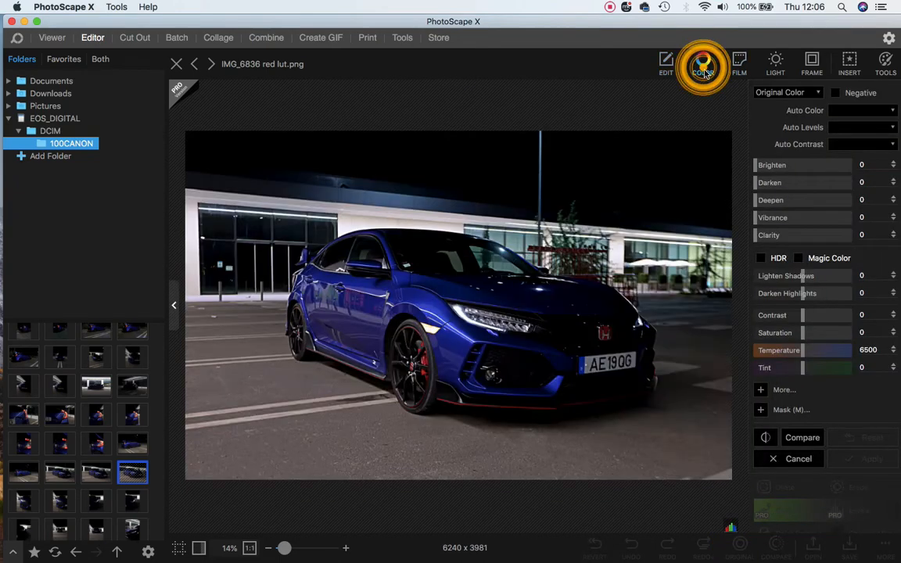
click(762, 390)
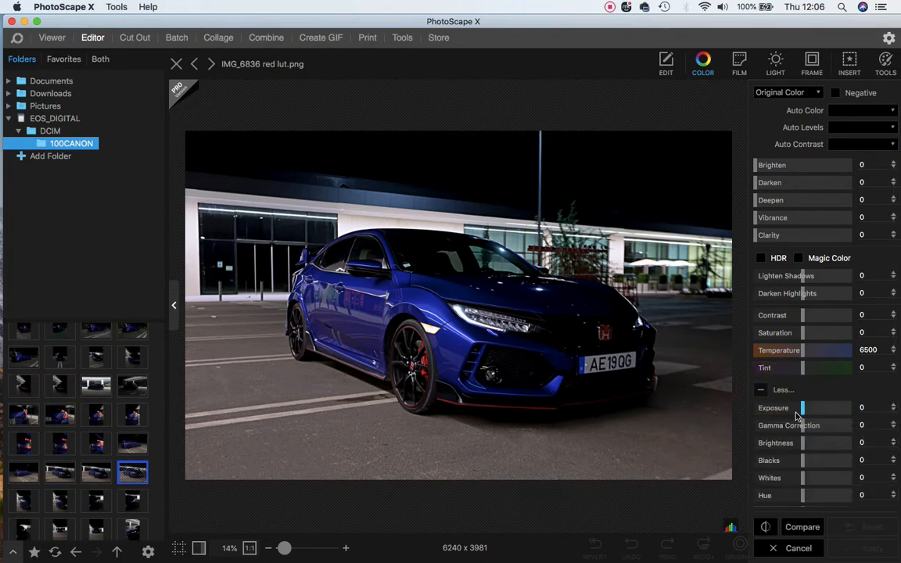
scroll(797, 417, down, 1)
scroll(797, 417, down, 2)
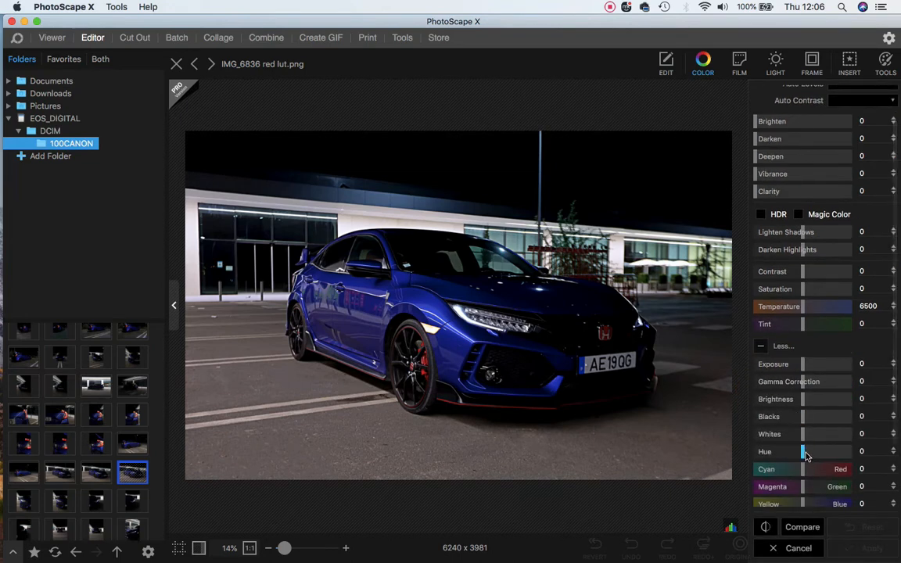
drag(803, 444, 835, 444)
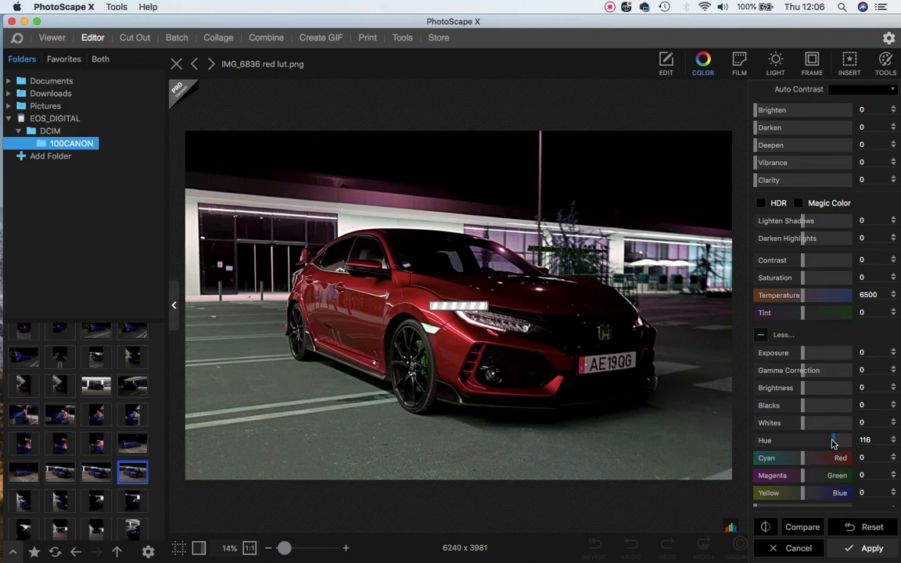
click(798, 531)
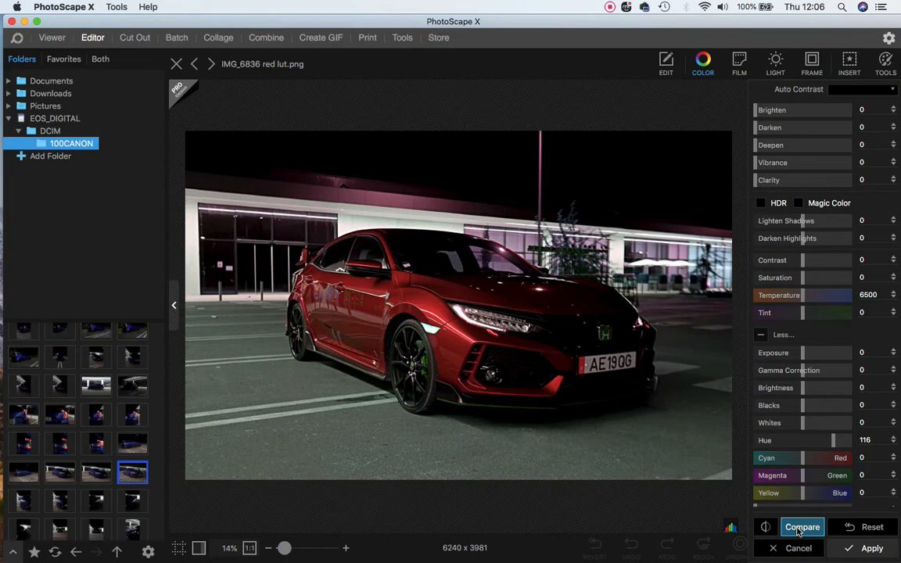
click(798, 531)
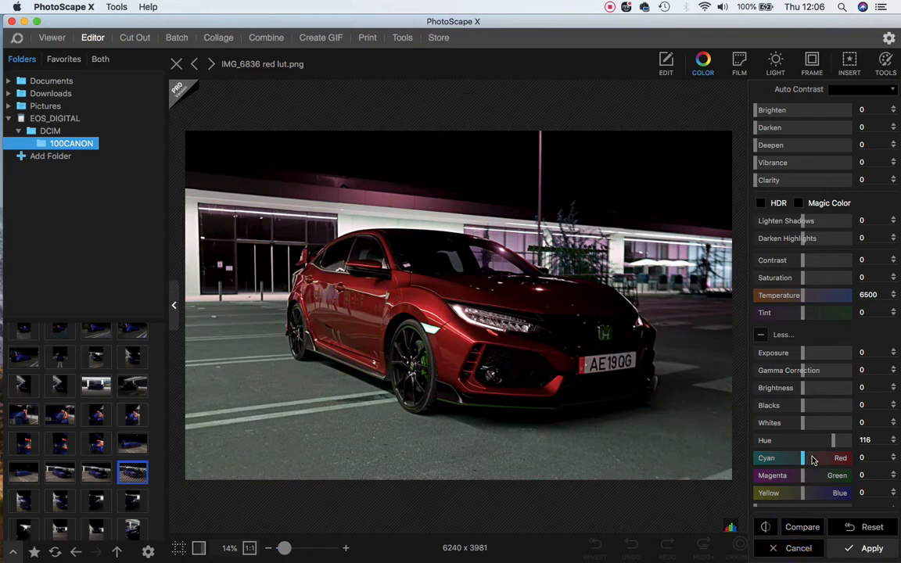
drag(836, 444, 837, 443)
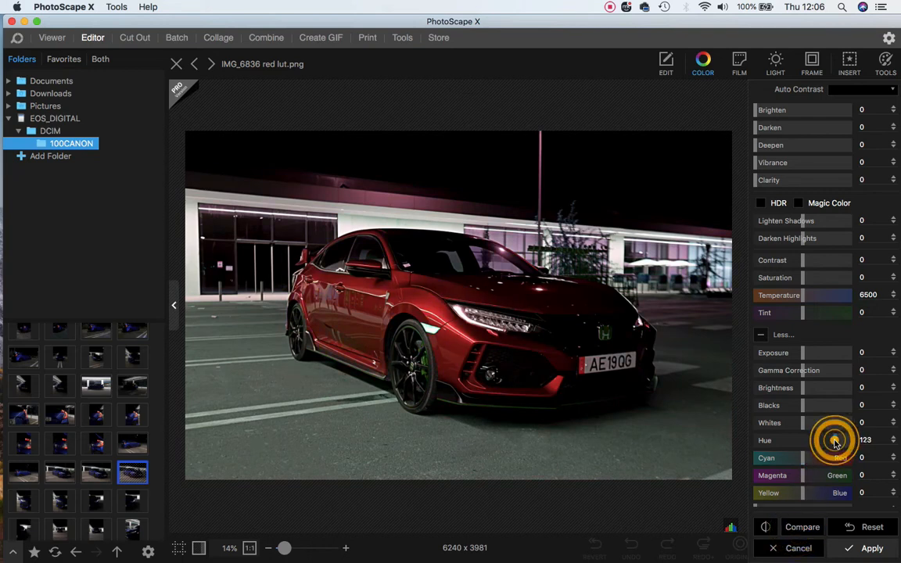
Set Blacks to -5 and Whites to -11, and compare the result with the unadjusted photo.
click(800, 406)
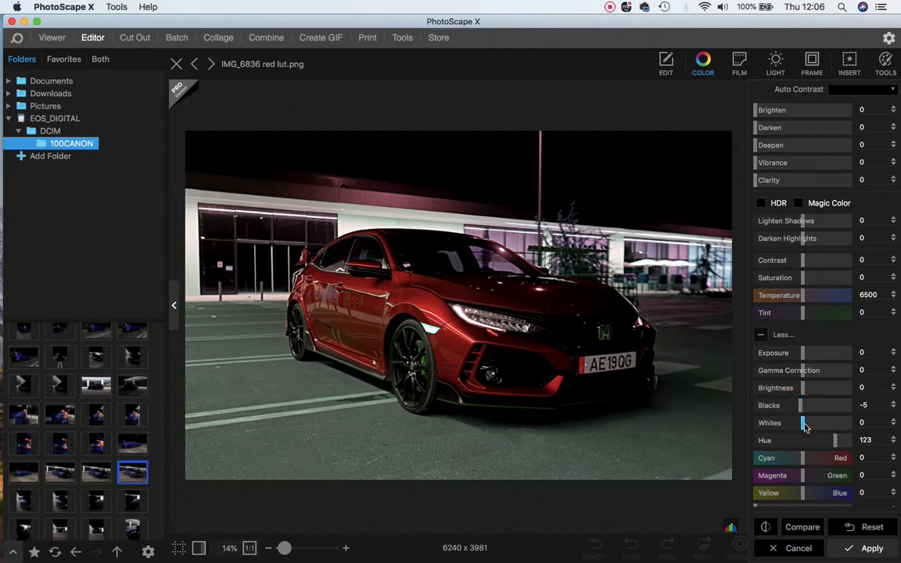
click(796, 426)
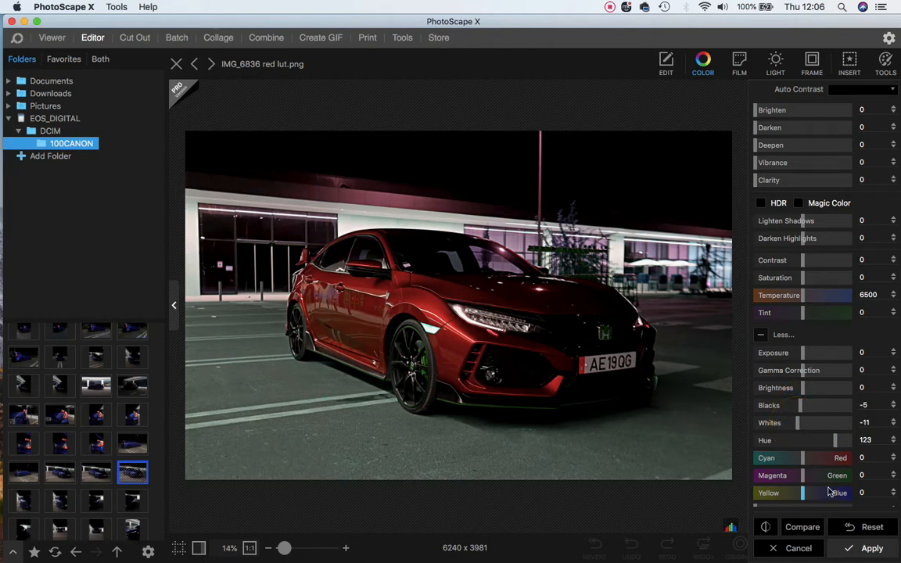
click(806, 528)
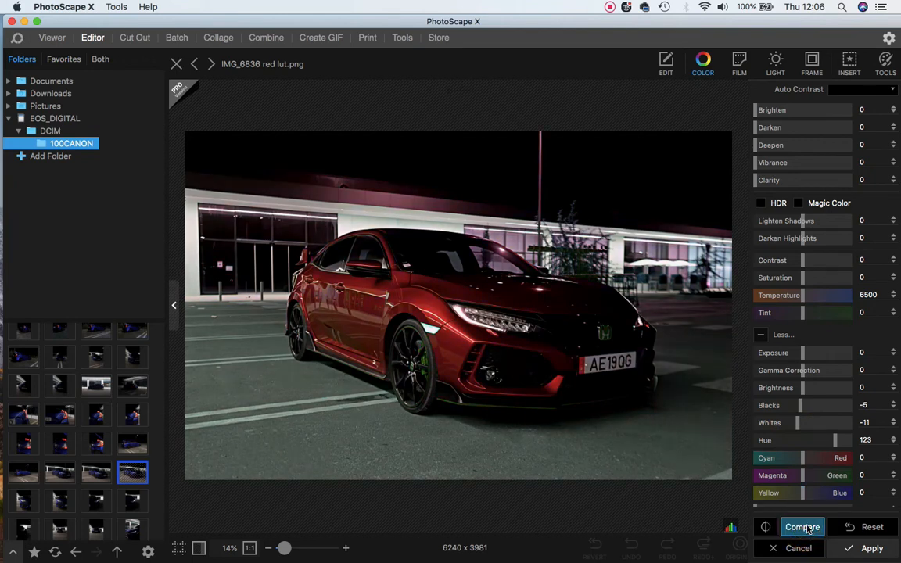
click(806, 528)
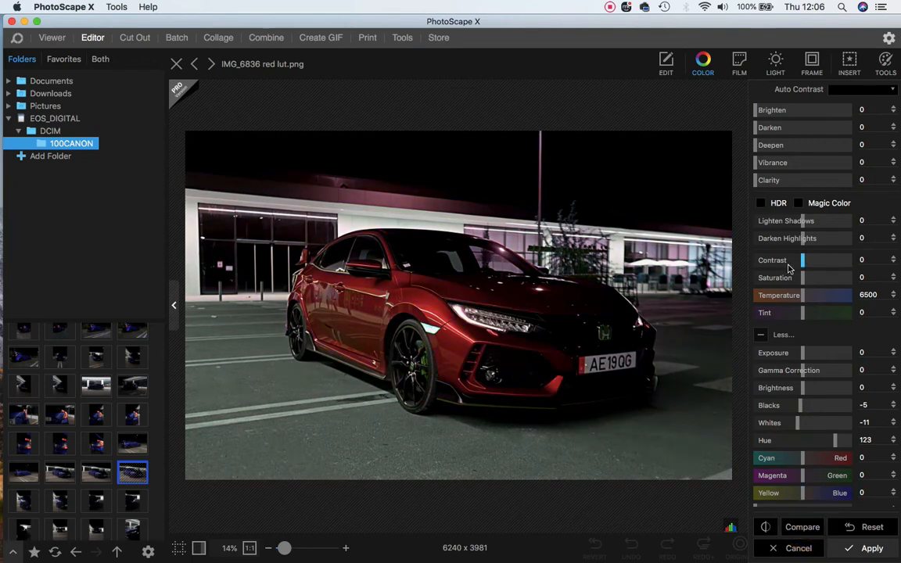
Set Saturation to 27, compare with the unadjusted photo, and apply the colour adjustment.
drag(808, 281, 817, 281)
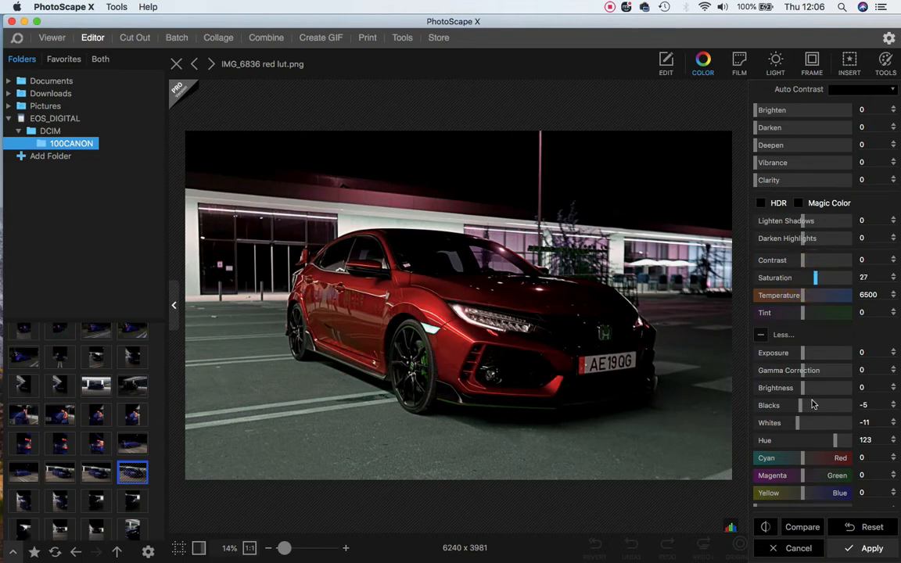
click(808, 527)
click(809, 528)
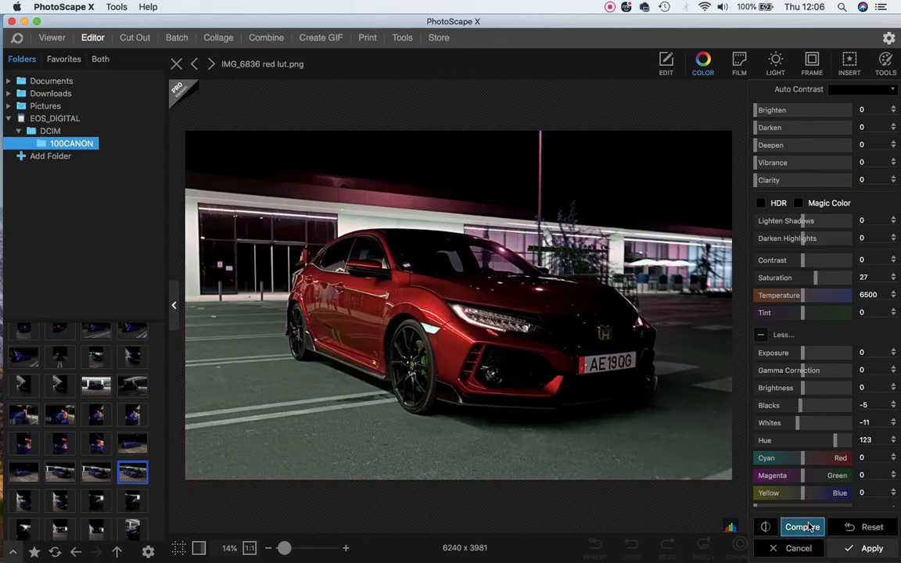
drag(808, 527, 808, 527)
click(845, 551)
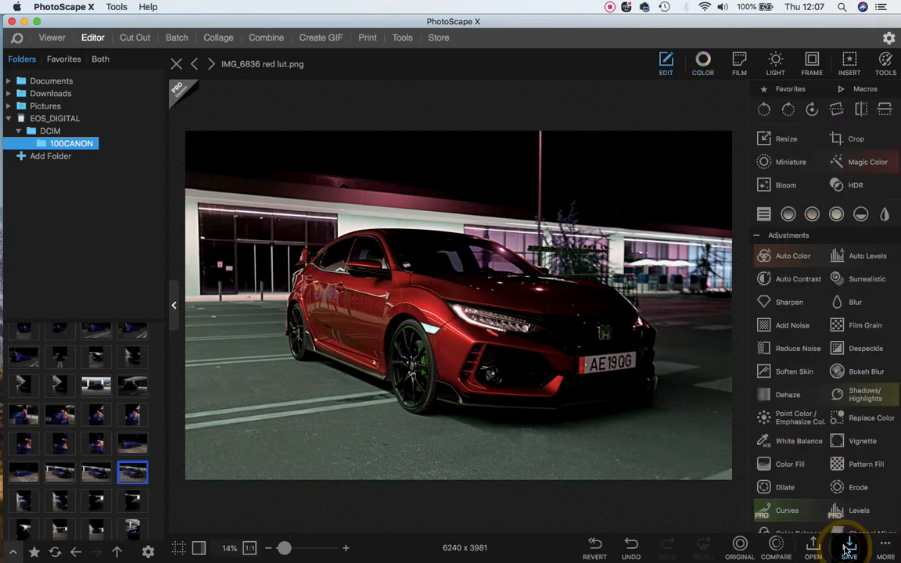
Place lens flare 005 on the car's near headlight, aimed at the photo's lower-right corner, with Brightness at -43.
click(775, 62)
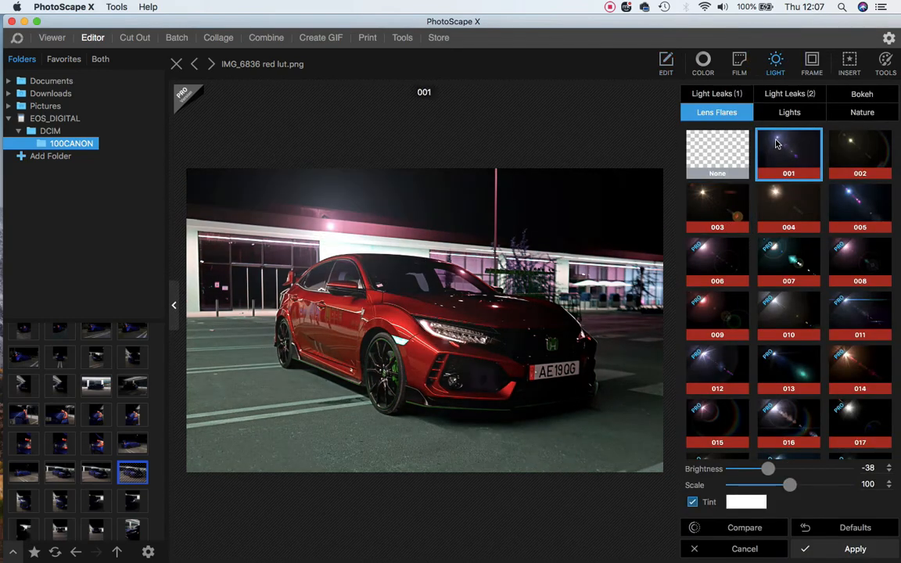
click(853, 205)
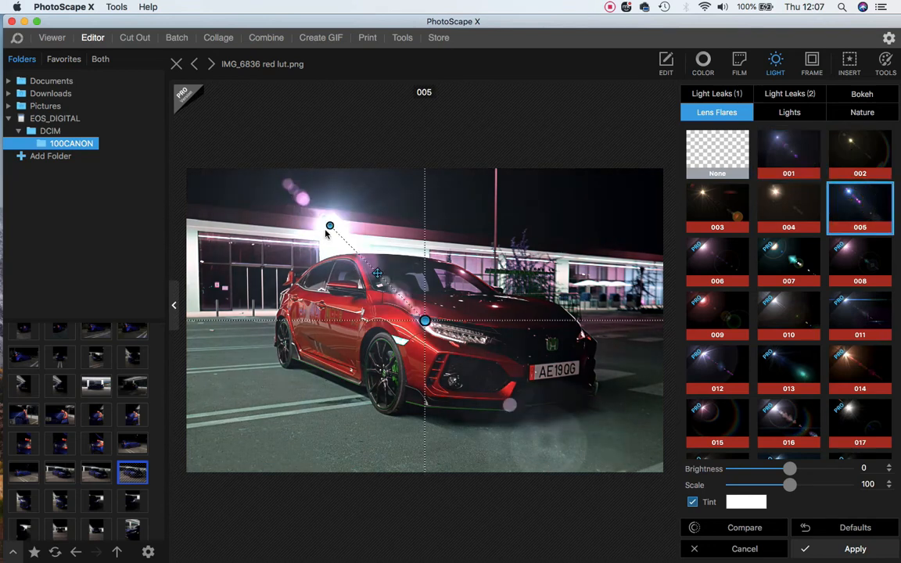
drag(587, 392, 649, 433)
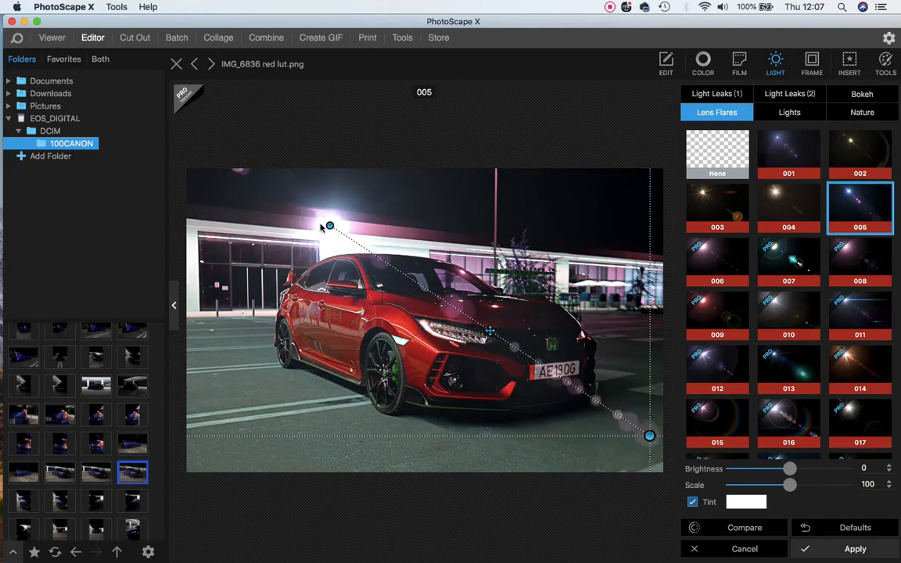
drag(329, 225, 447, 342)
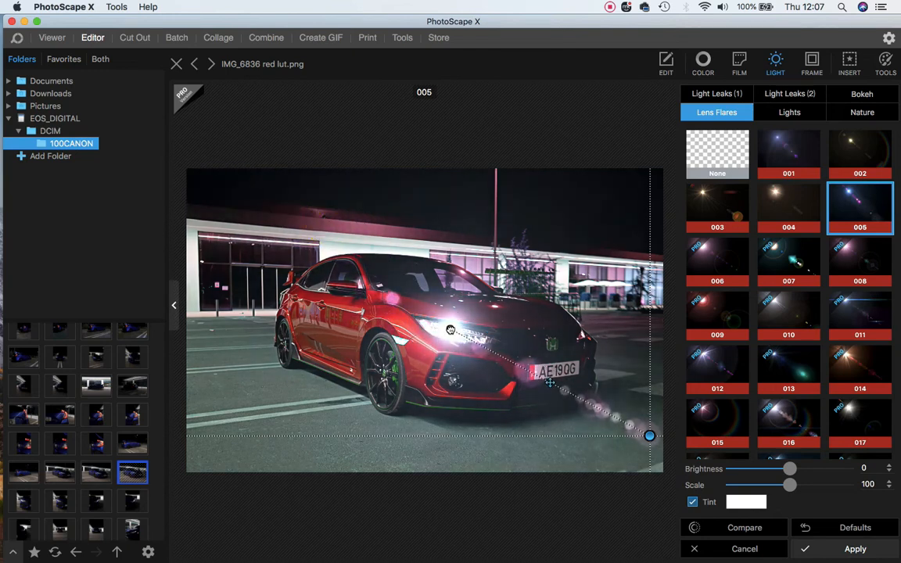
click(748, 469)
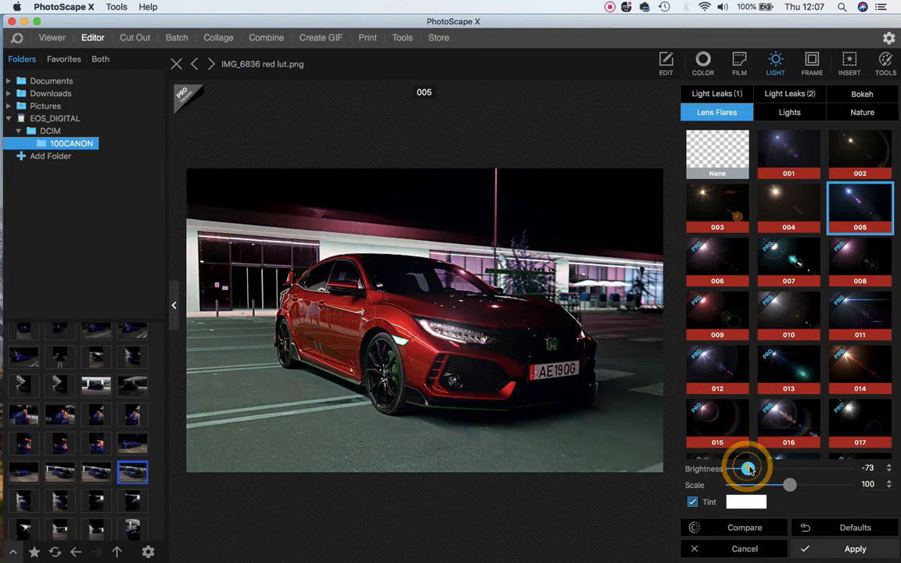
click(765, 468)
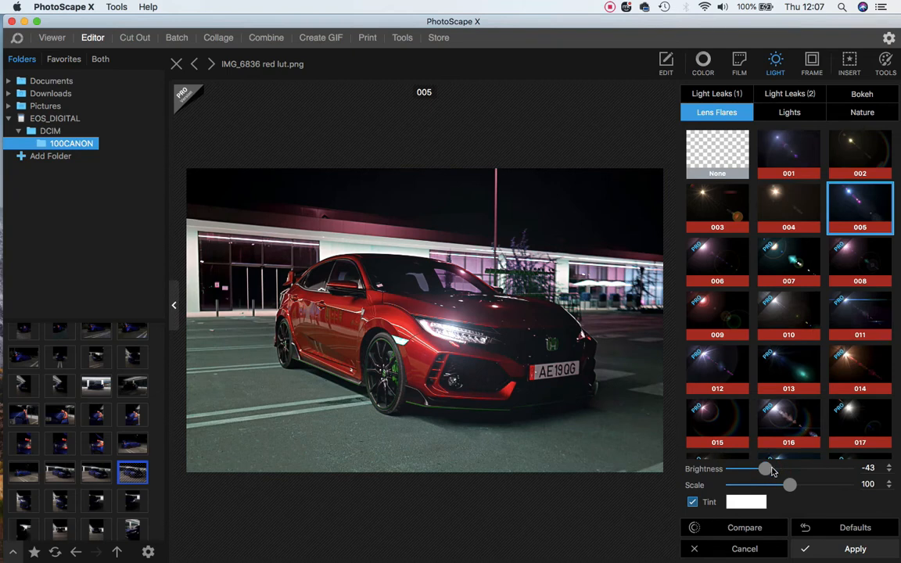
Fine-tune the near headlight's lens flare to Brightness -43, compare with the photo without it, and apply the flare.
click(773, 468)
drag(773, 469, 766, 470)
click(751, 529)
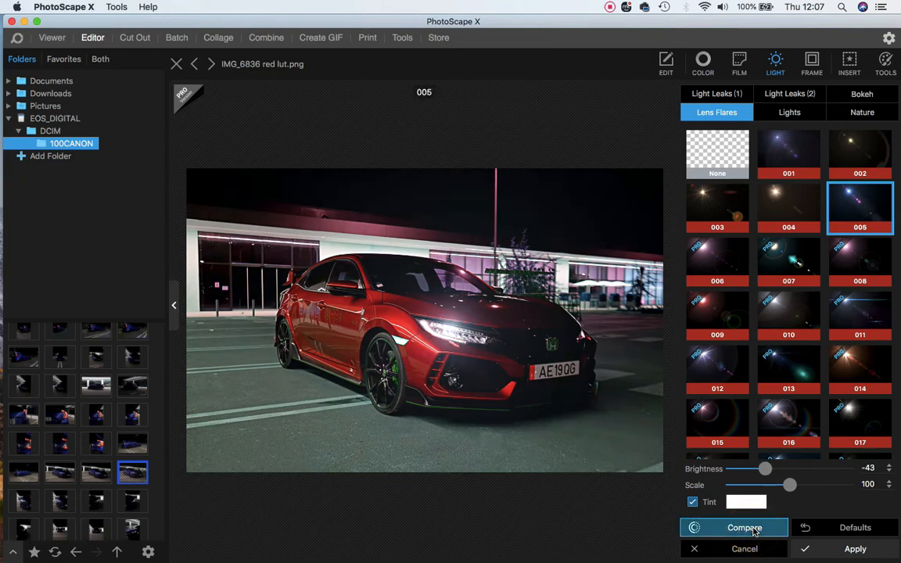
click(806, 553)
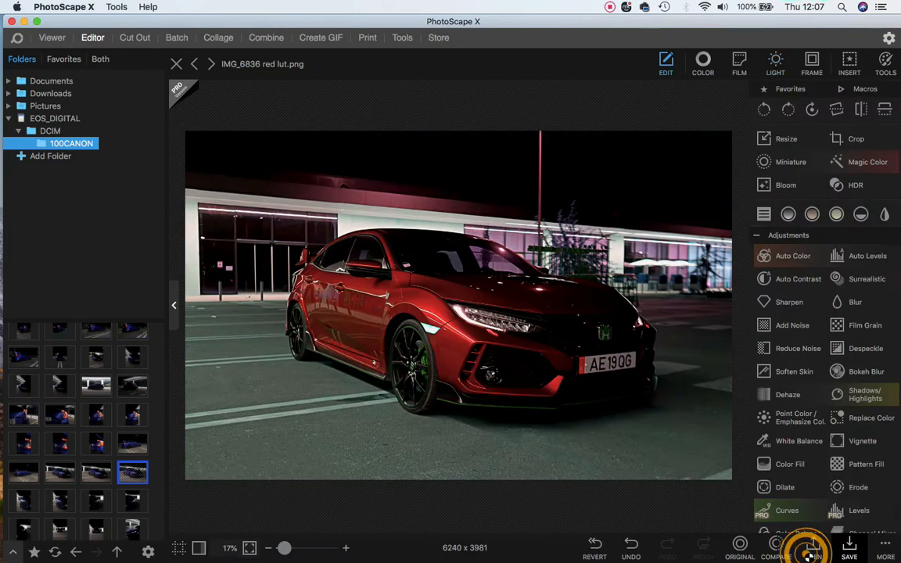
Try the Cross Process film effect, then choose Velvia instead at Amount 100 and apply it to the photo.
click(740, 64)
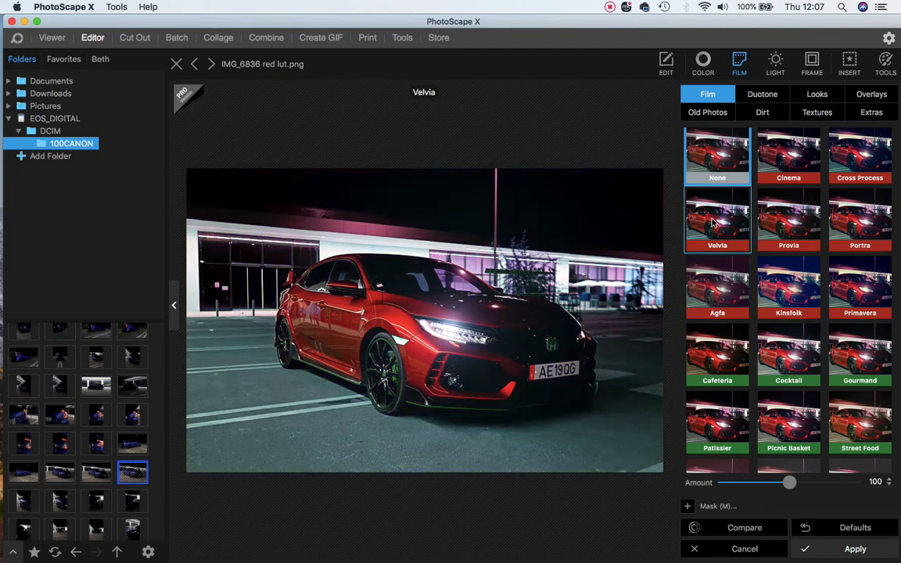
click(860, 162)
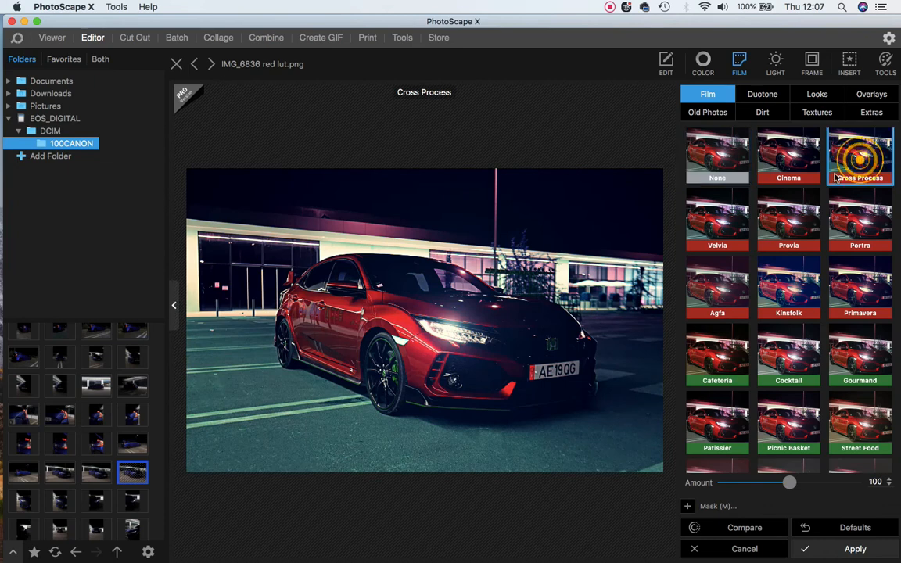
click(720, 228)
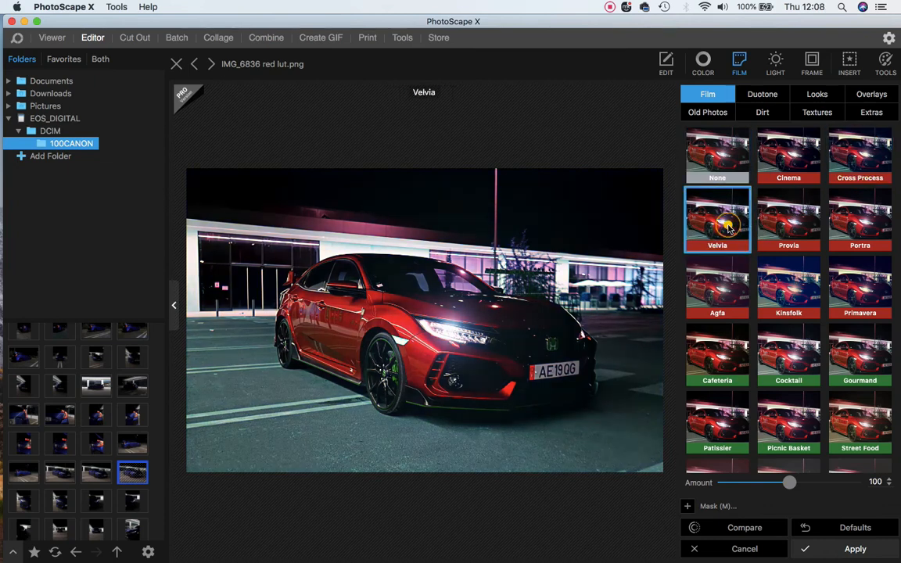
click(856, 549)
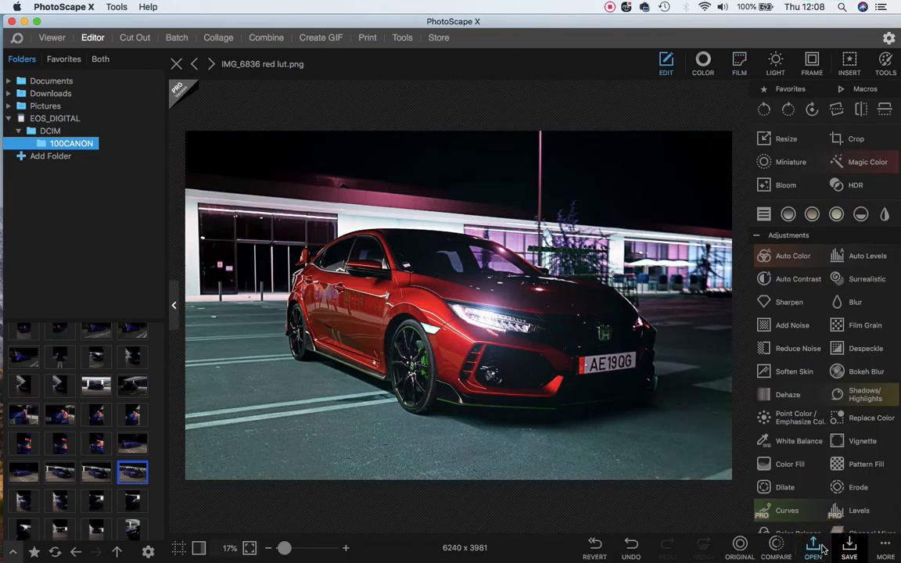